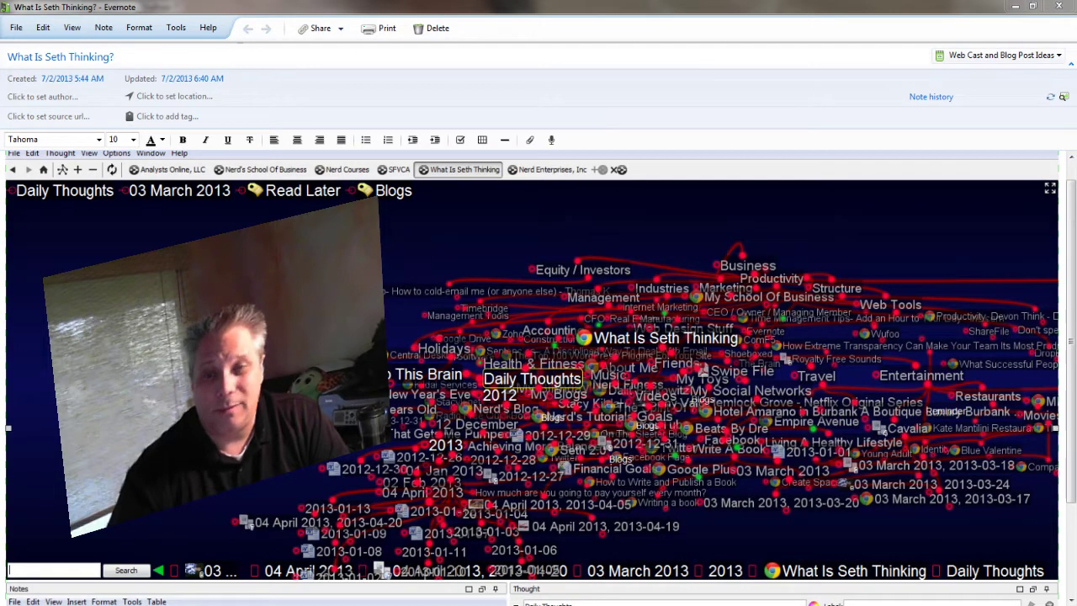
Scroll through the Evernote note, then minimize the Evernote window
scroll(538, 379, down, 2)
scroll(538, 378, up, 2)
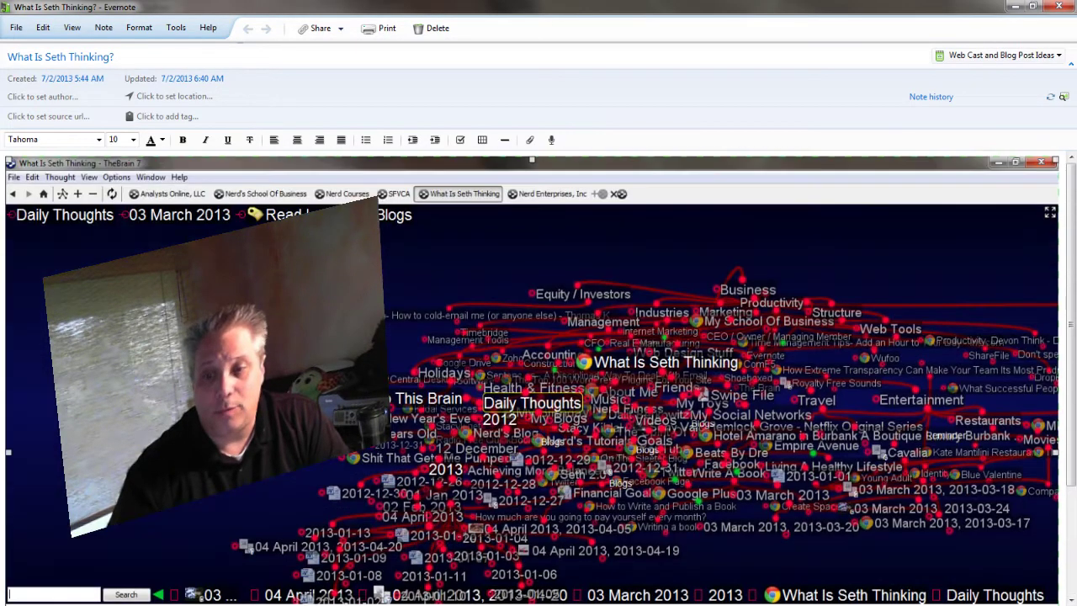
scroll(538, 378, down, 2)
scroll(539, 379, up, 2)
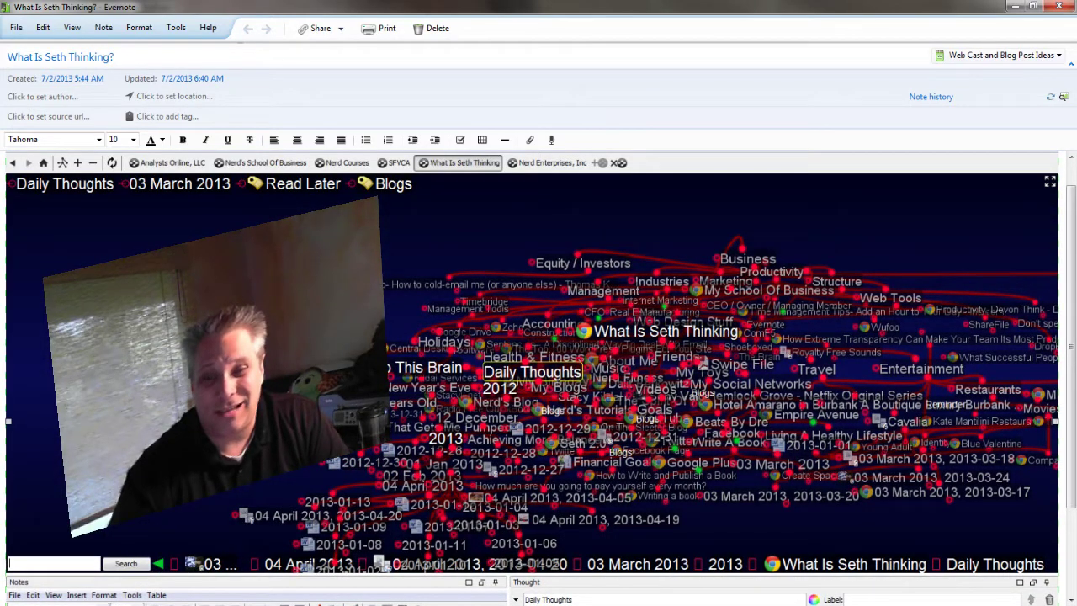
scroll(539, 379, down, 2)
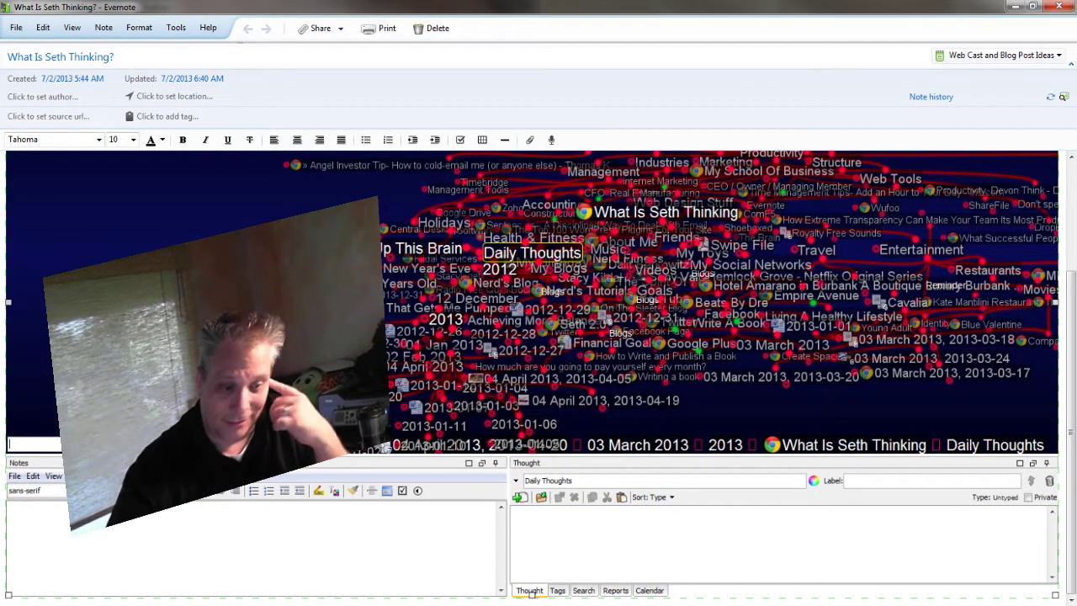
click(1014, 7)
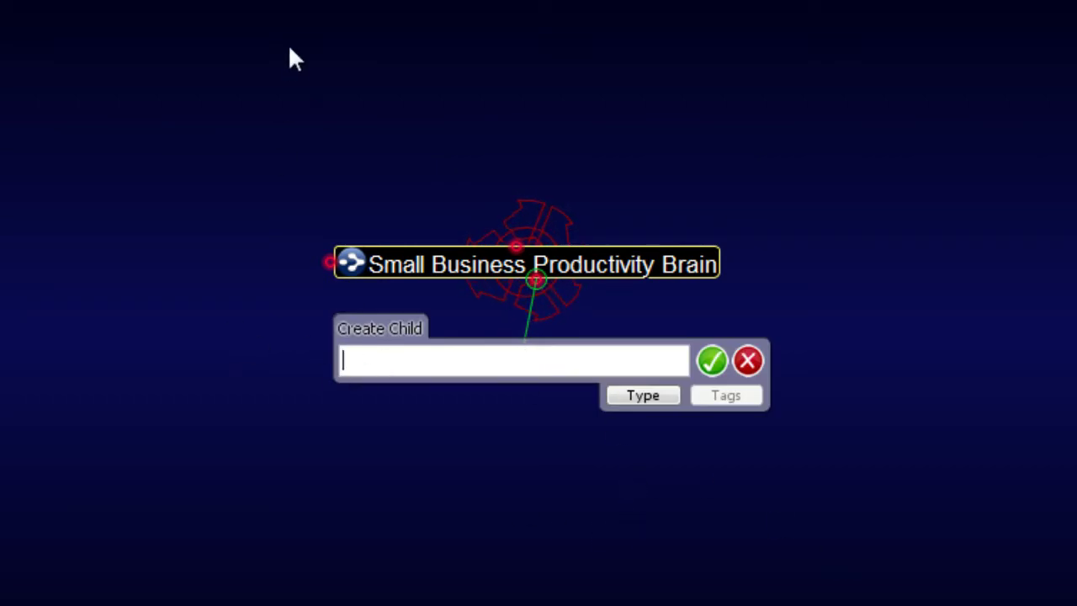
Name the new child thought 'How A Mind Map Can Increase Productivity'
text(How A Mind Map Can Increa)
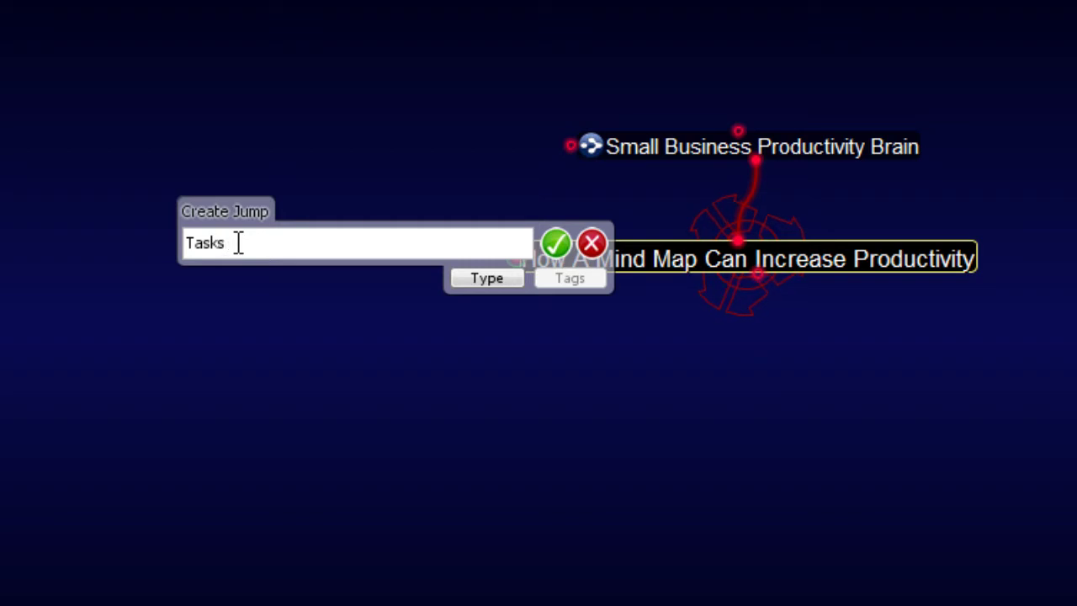
Edit the jump name to ', Tasks' and create the jump thought
drag(238, 242, 124, 236)
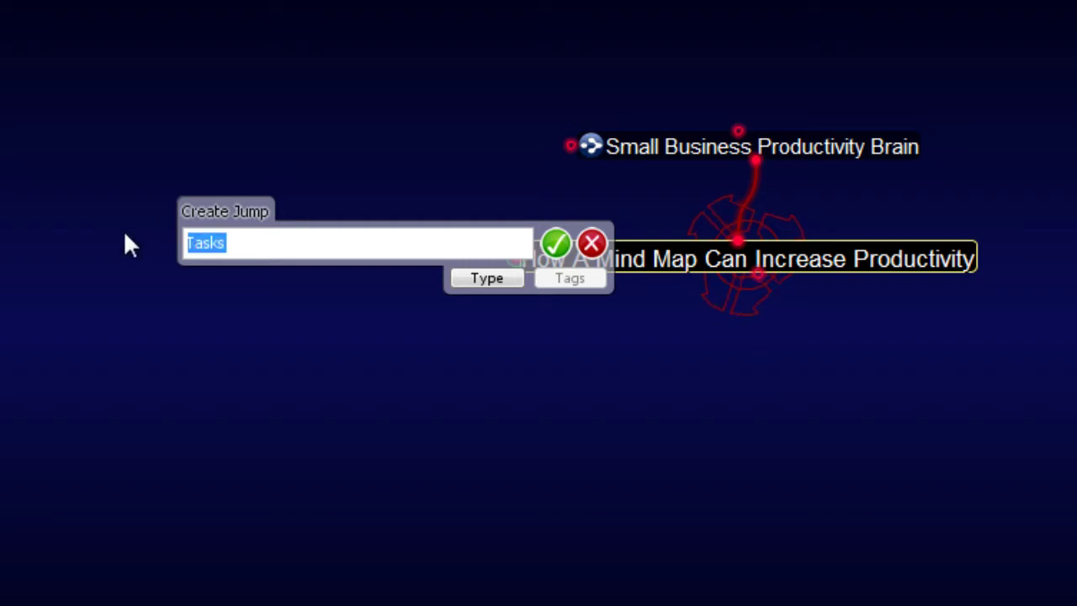
key(Home)
text(,)
key(End)
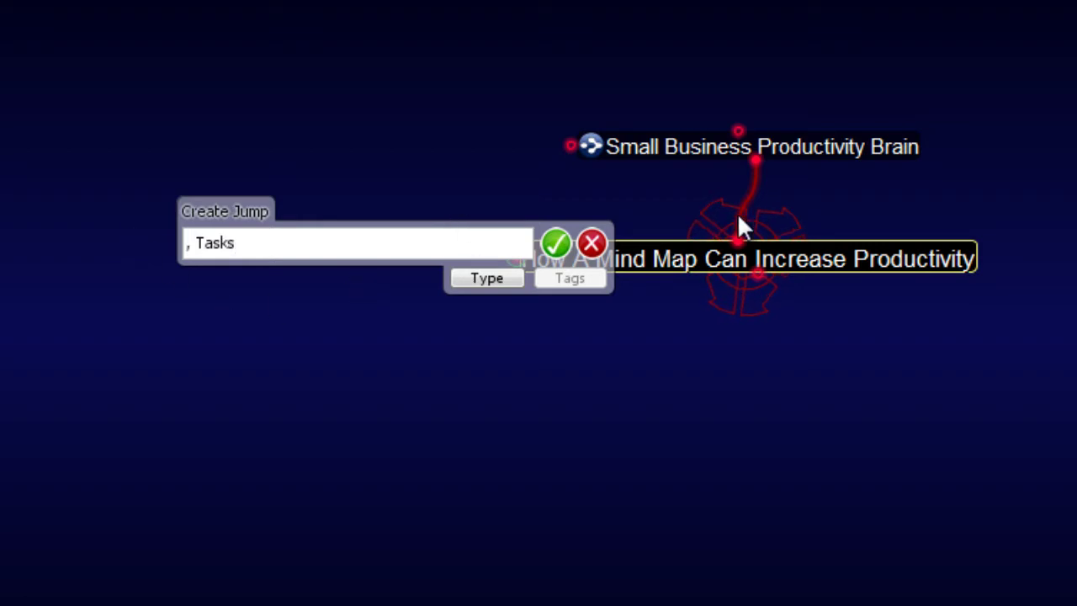
click(557, 245)
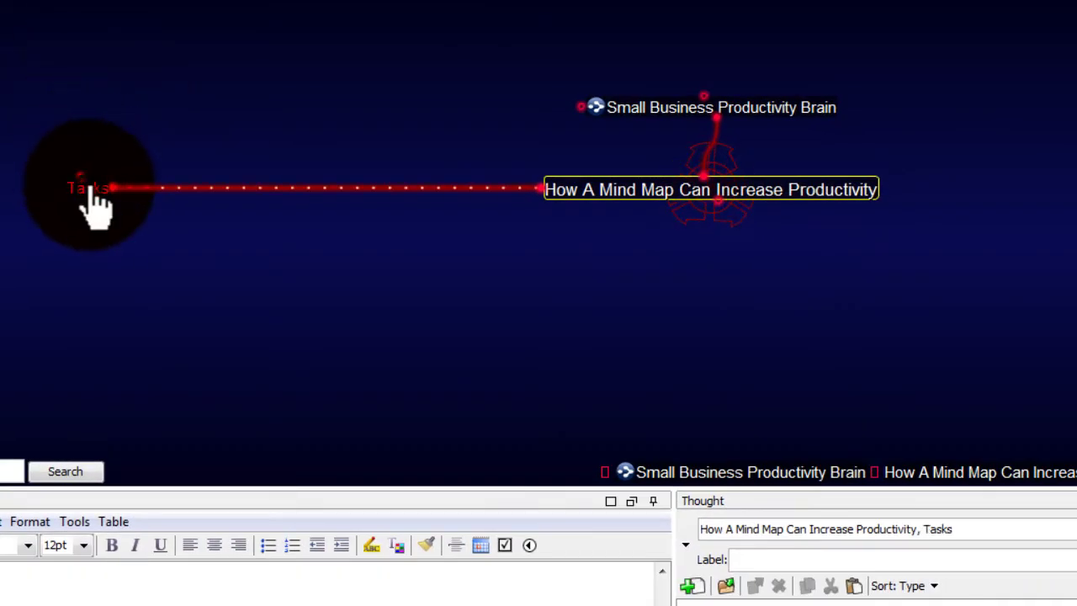
Make the new Tasks thought central and select part of its name
click(84, 190)
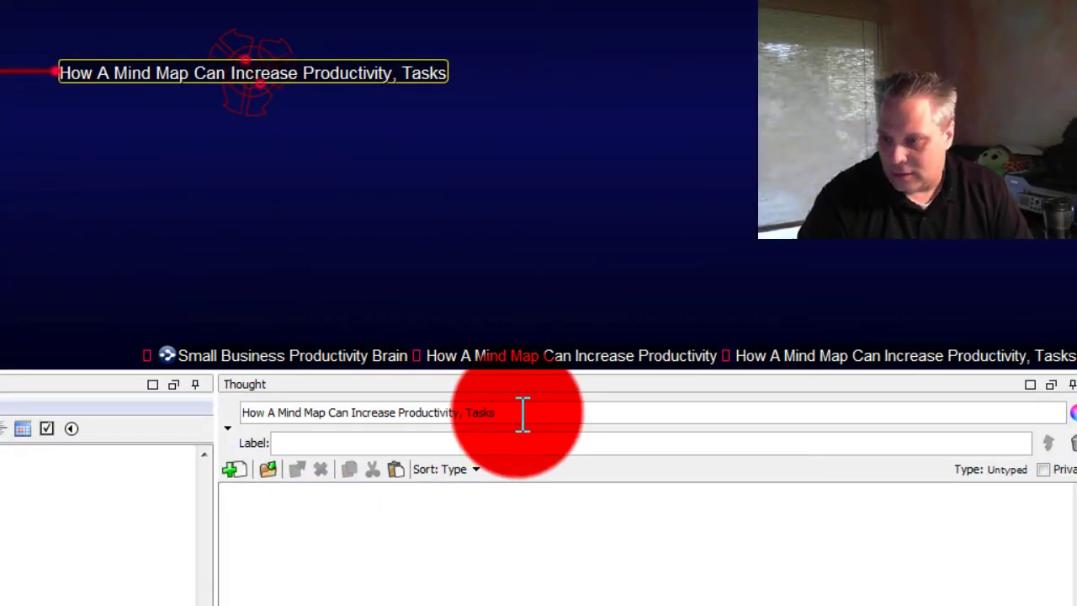
double_click(523, 412)
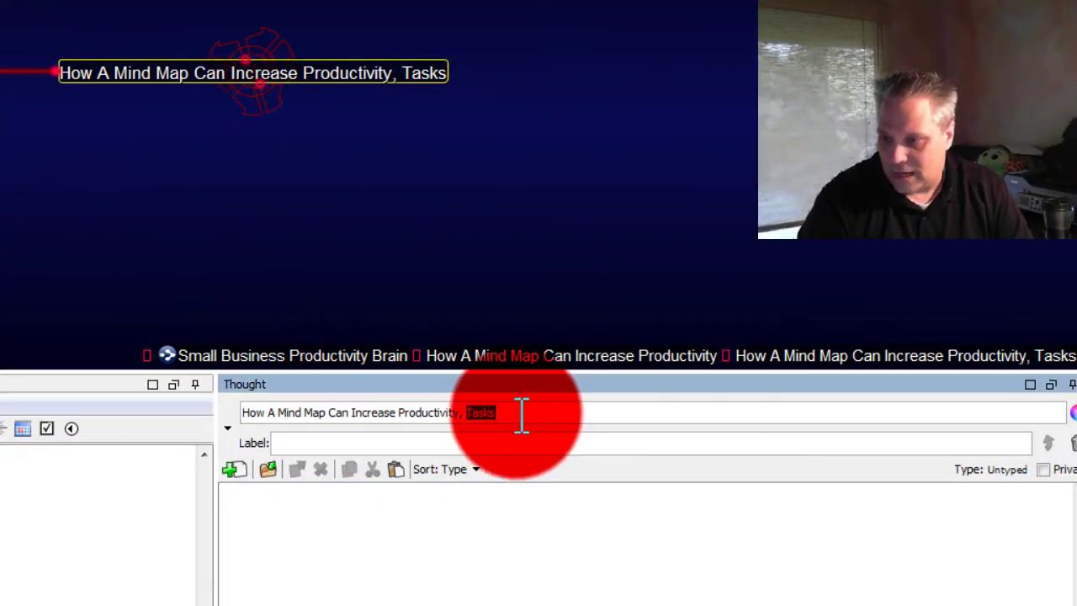
drag(513, 420, 272, 409)
Trim the Tasks name, re-centre the Tasks thought and start a new child under it
click(510, 420)
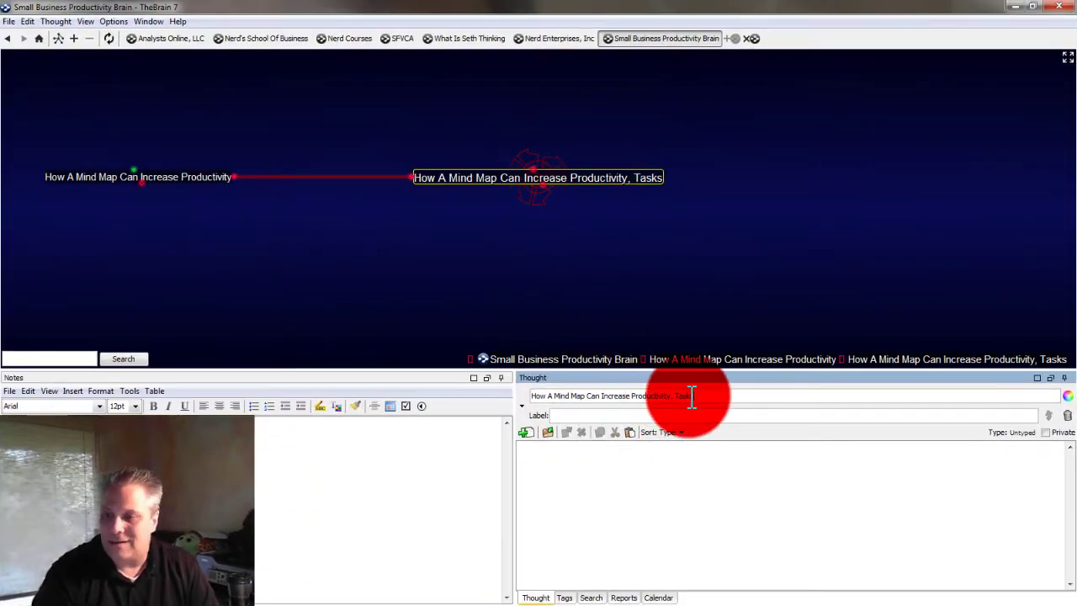
key(BackSpace)
key(BackSpace)
key(BackSpace)
key(BackSpace)
key(BackSpace)
key(BackSpace)
key(BackSpace)
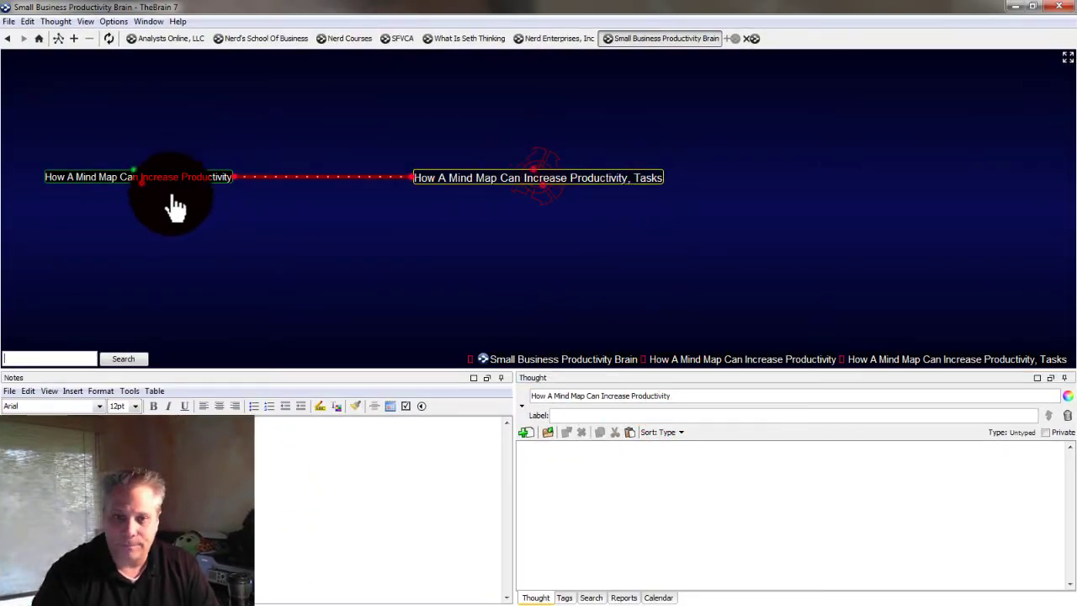
key(Return)
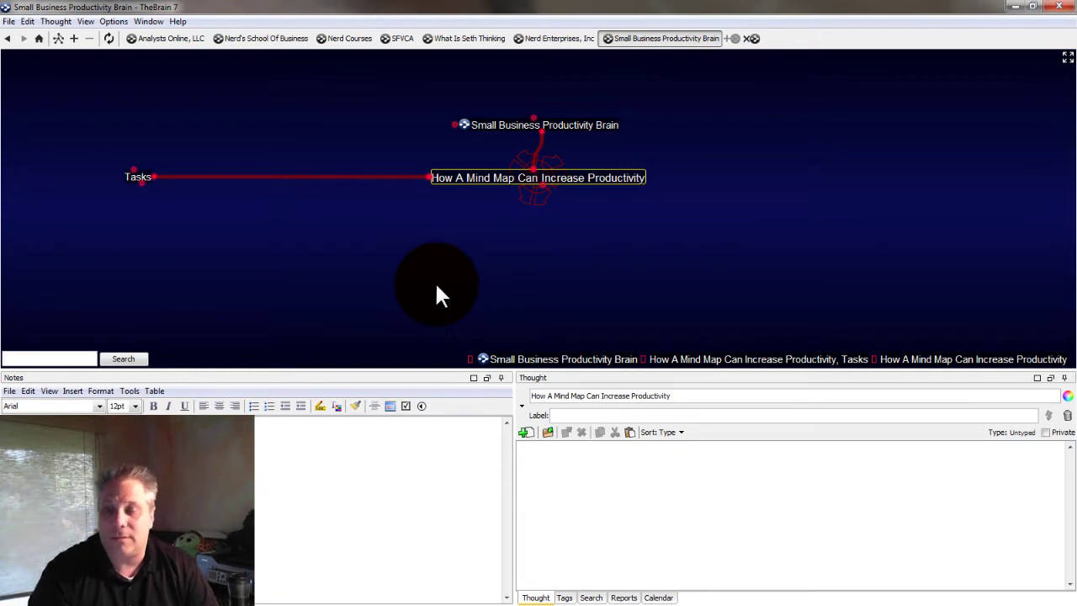
click(203, 176)
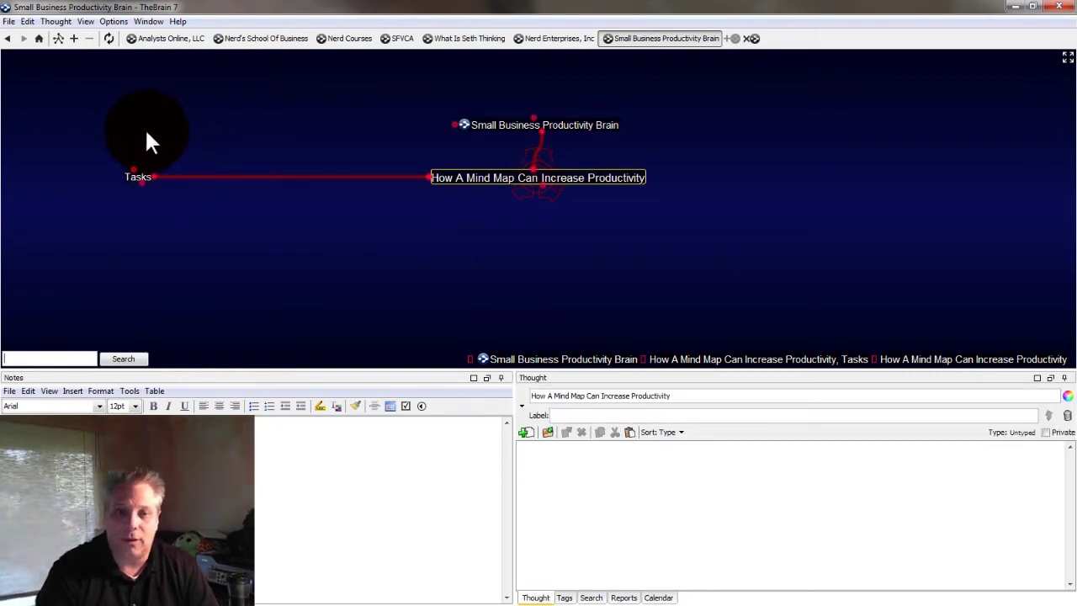
click(117, 186)
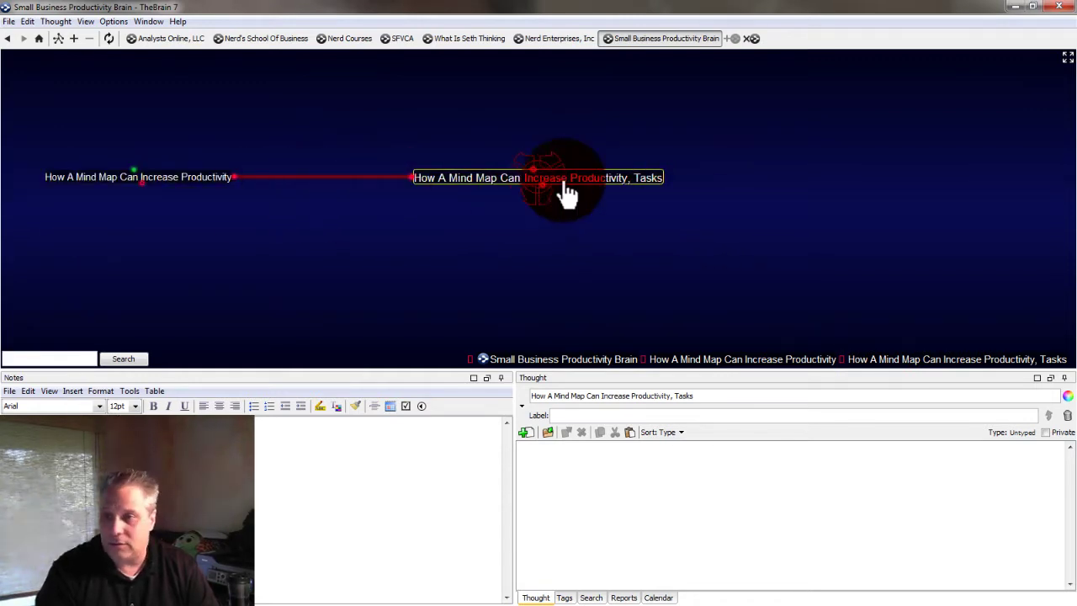
click(544, 209)
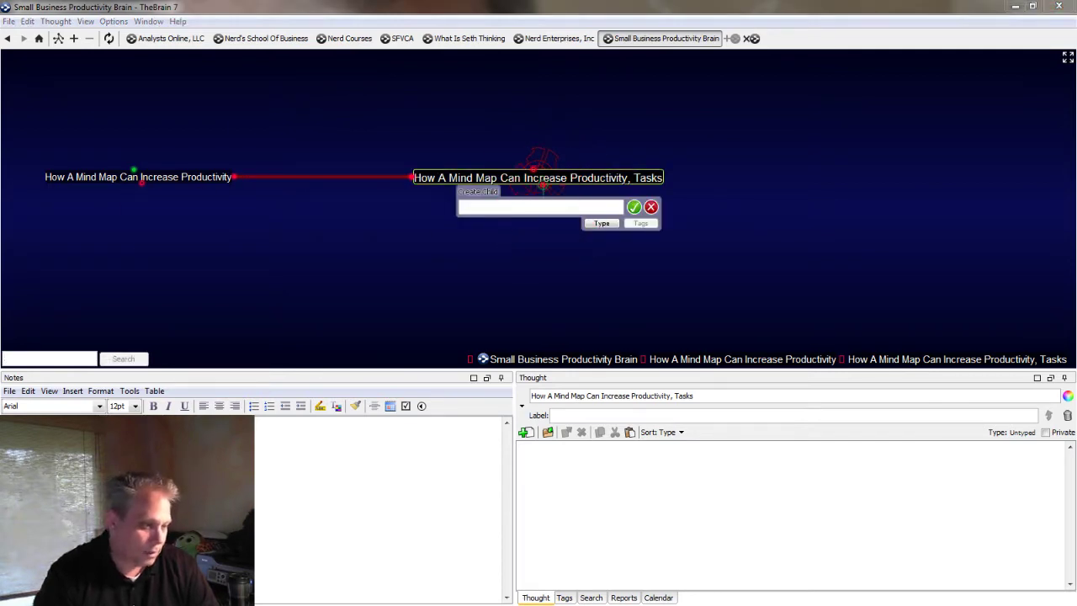
Add semicolon-separated task children from Write the outline and Keyword Research through Make Video Public
click(465, 206)
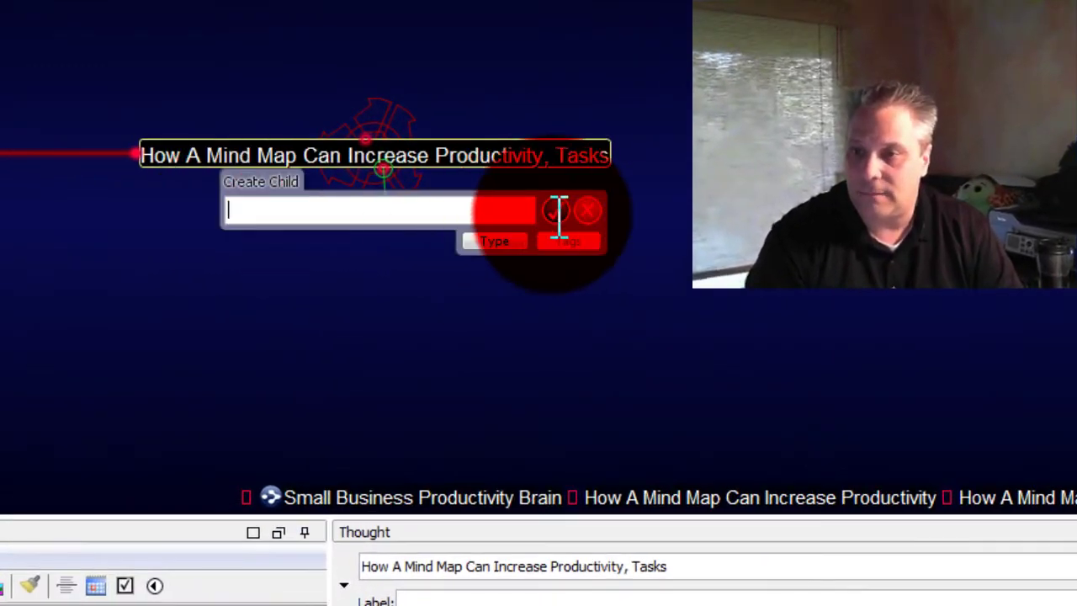
text(Write the outline; SEO)
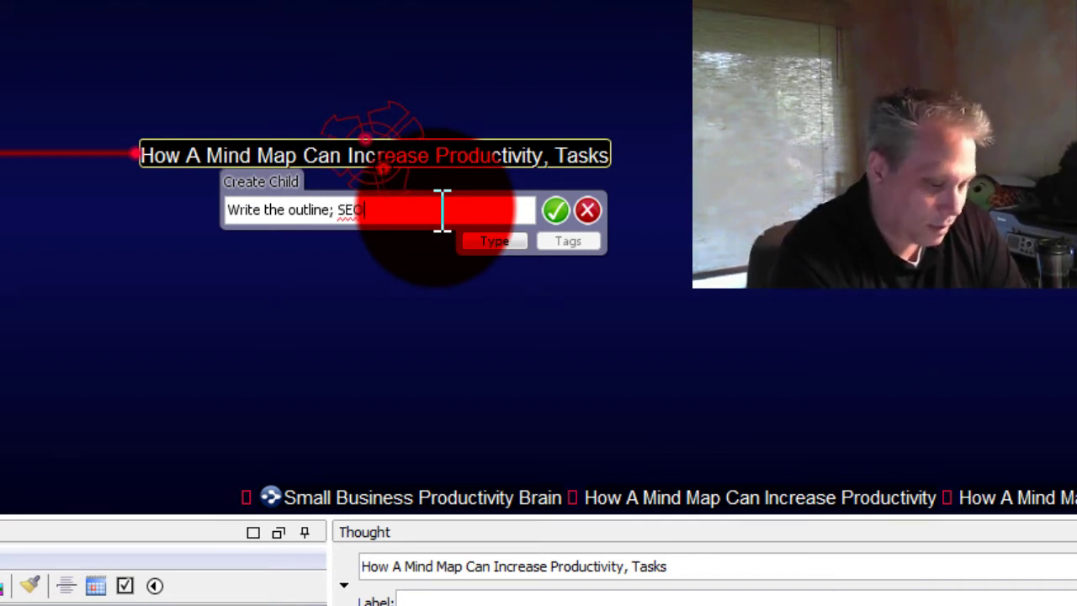
text(eyword Re)
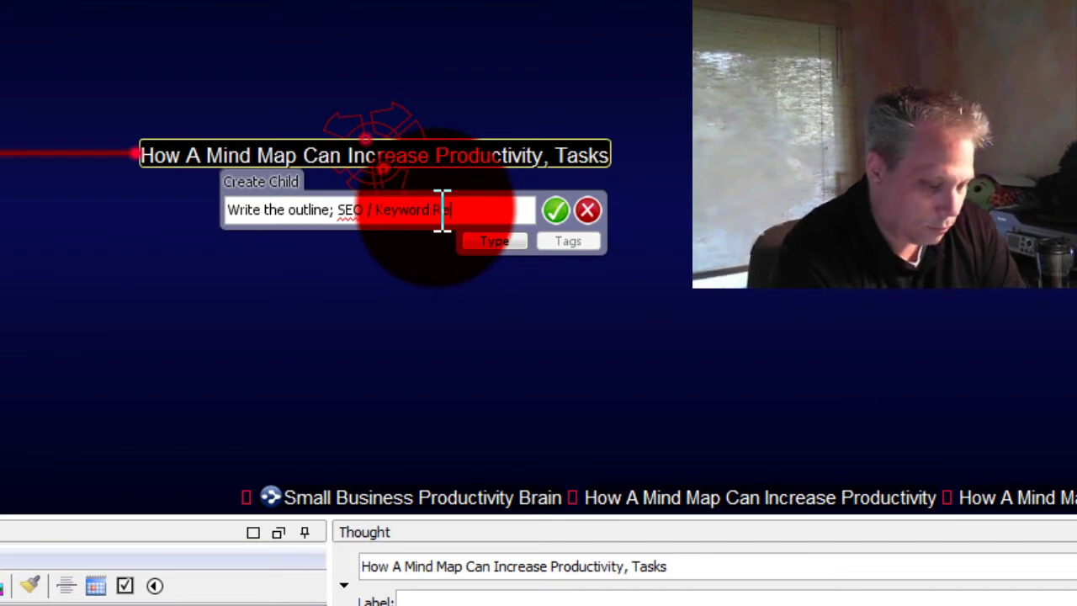
text(search; )
text(Record )
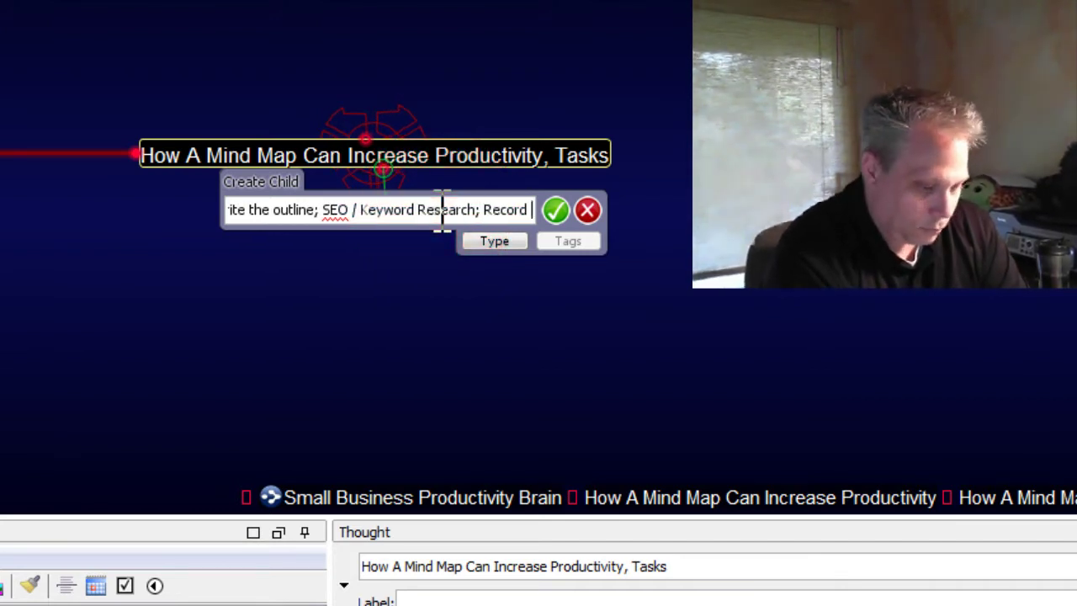
text(The Video)
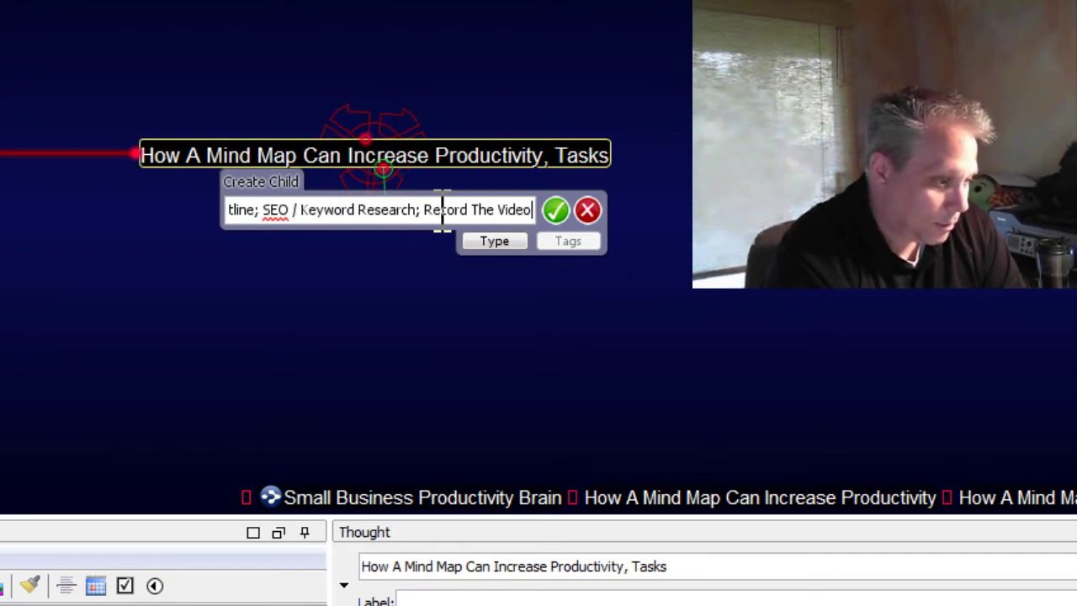
text(; Edit The Video; Publish )
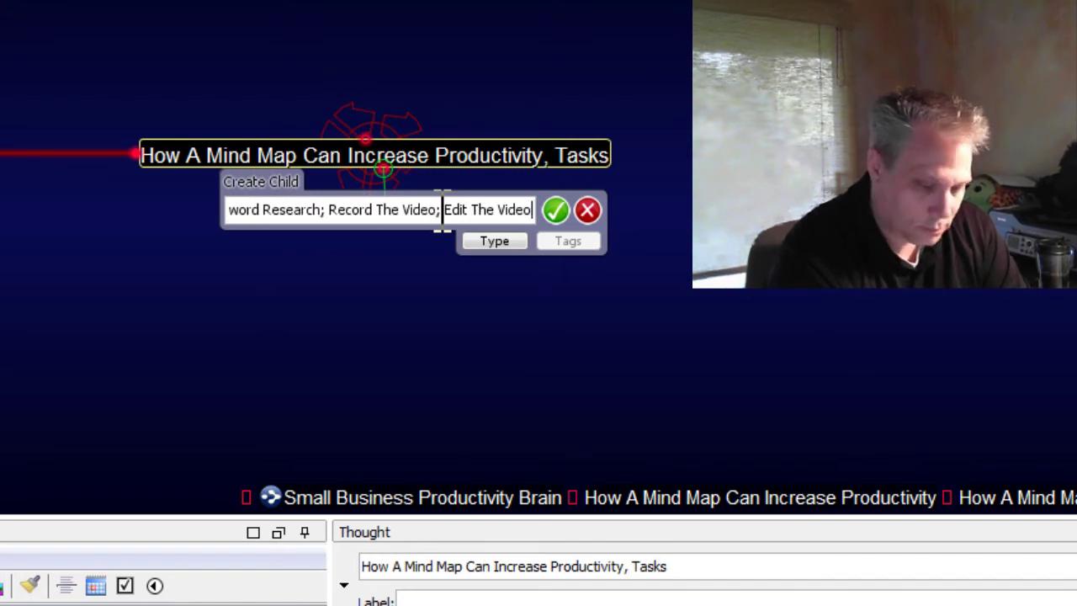
text(The Video)
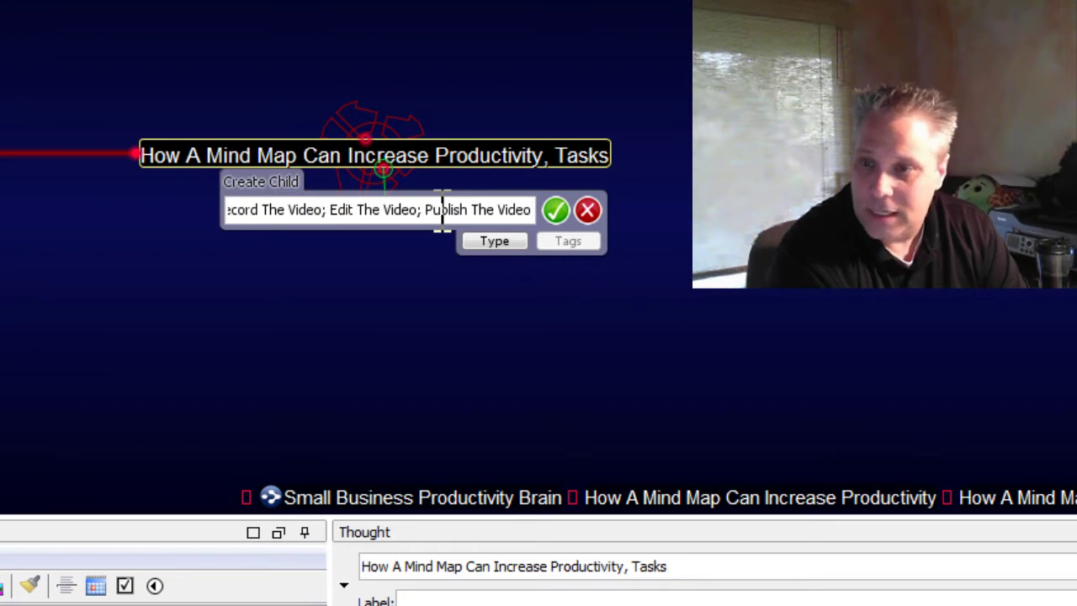
text(; )
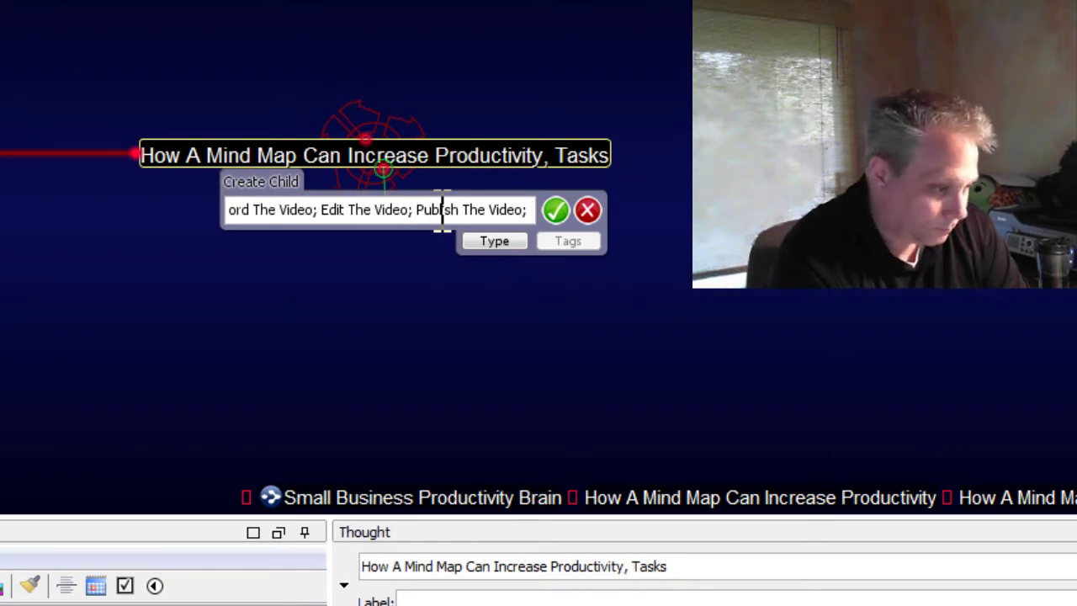
text(Write t)
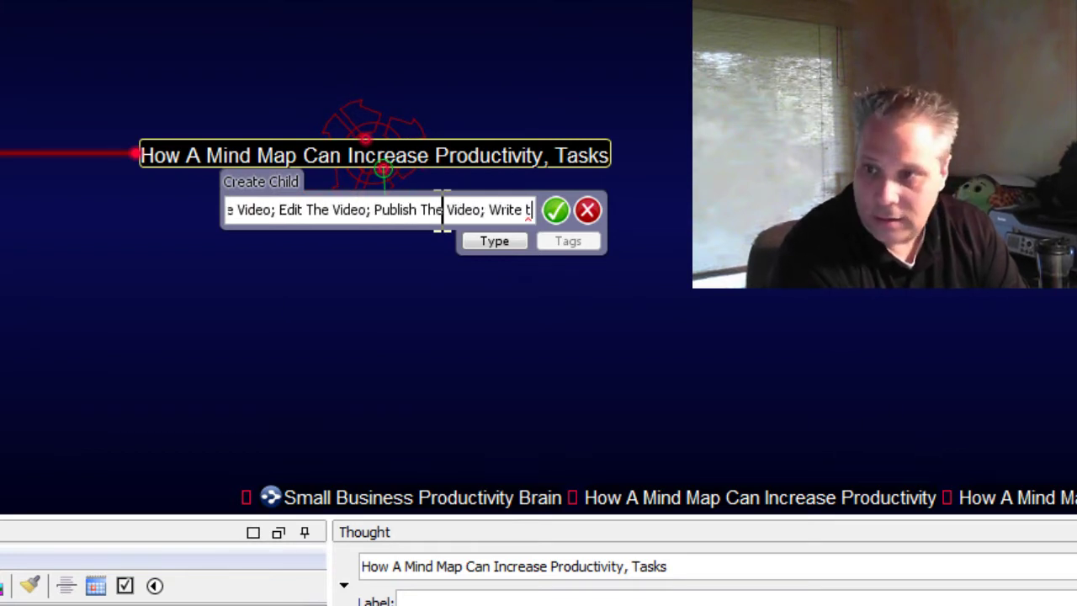
text(he B)
key(BackSpace)
key(BackSpace)
key(BackSpace)
key(BackSpace)
key(BackSpace)
text(The Blog Post;)
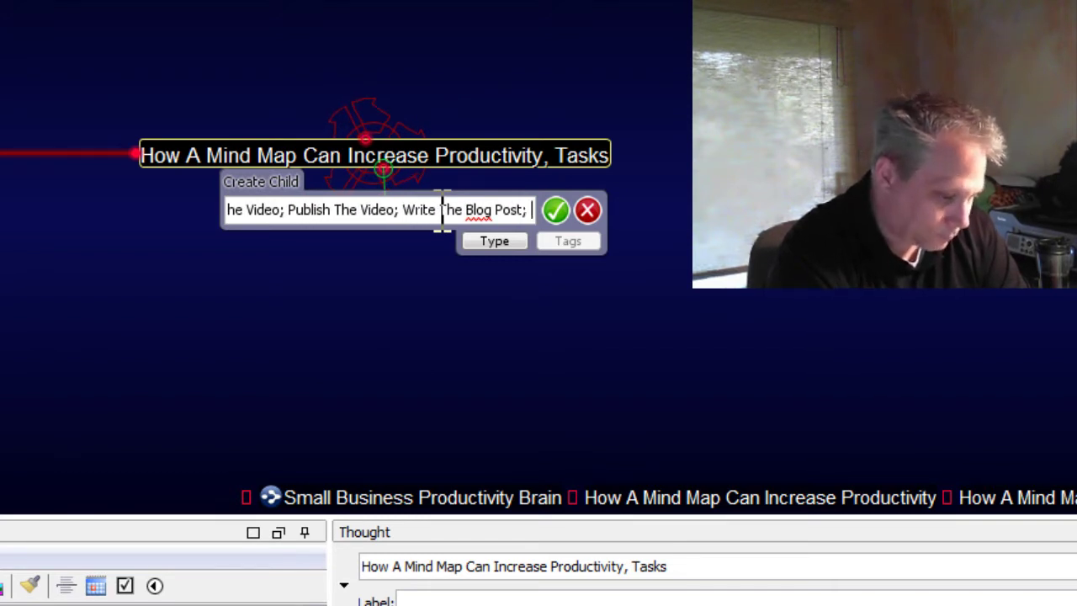
text( Embed The)
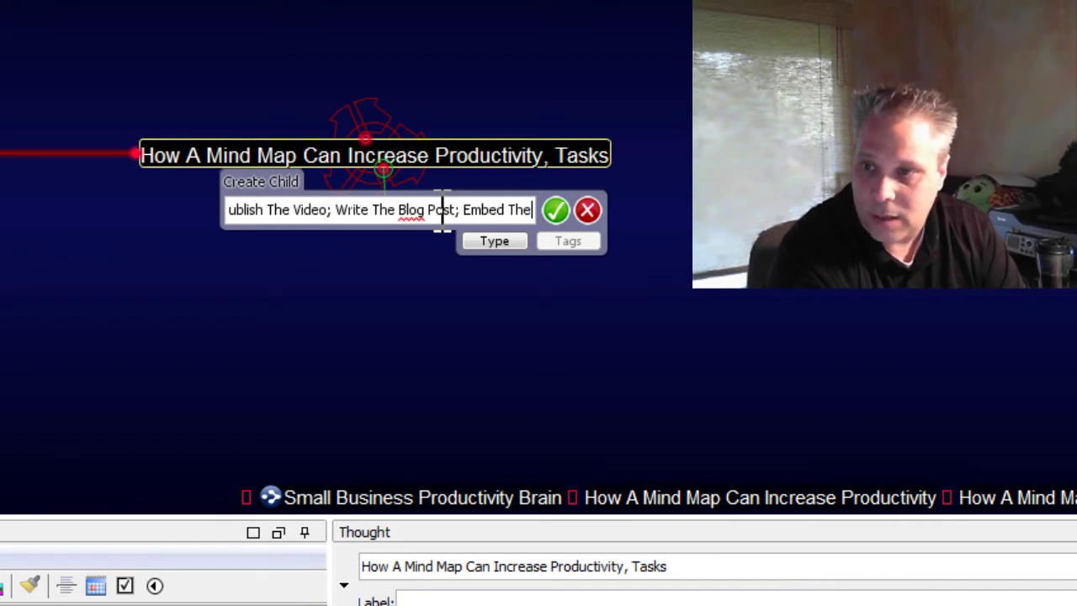
text( Video)
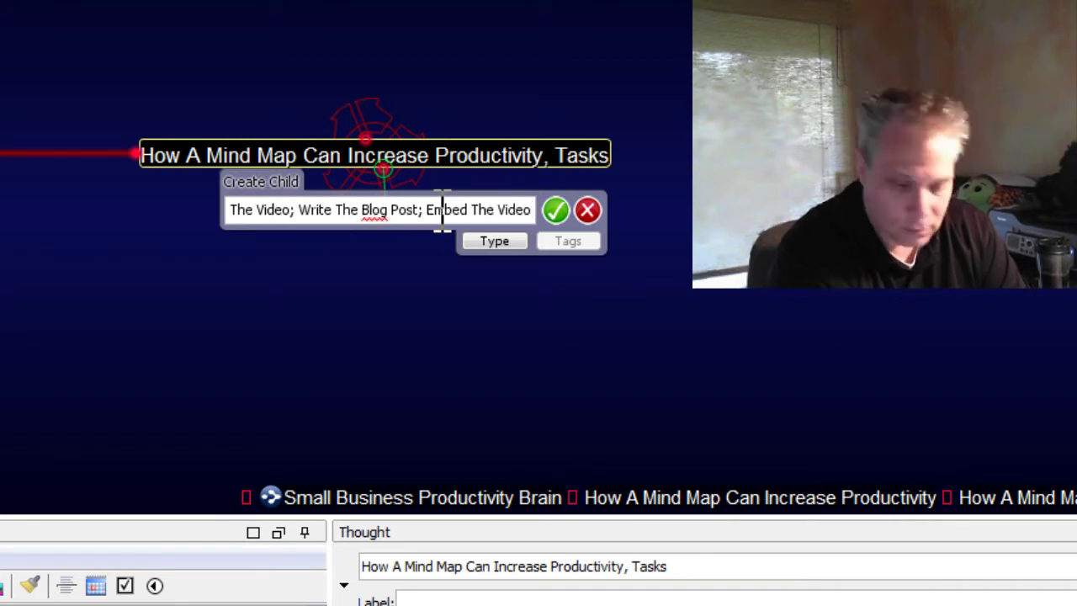
text(; Submit For Review; )
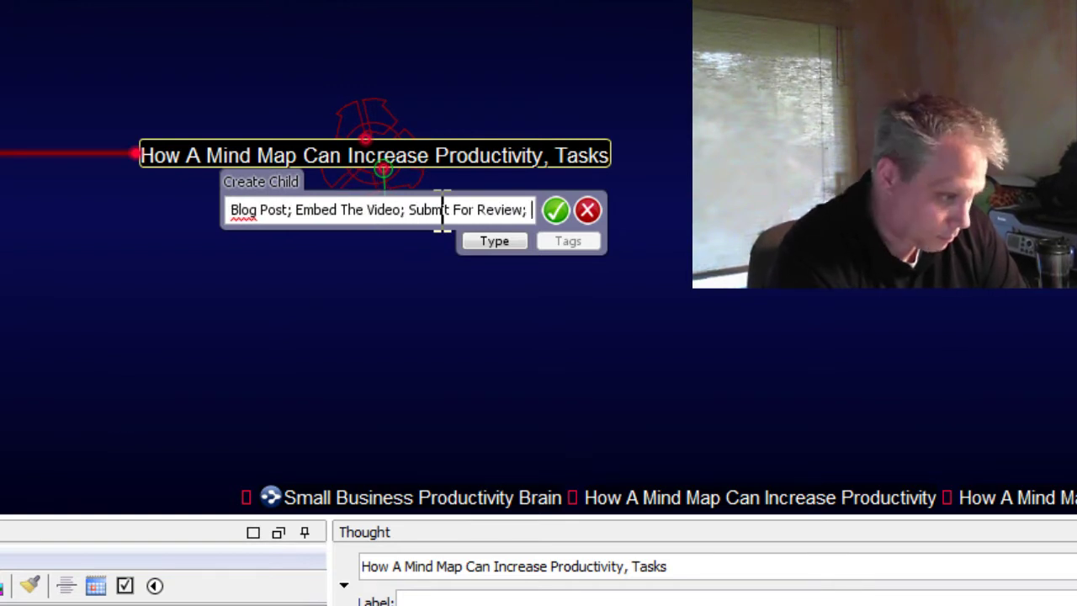
text(Schedul)
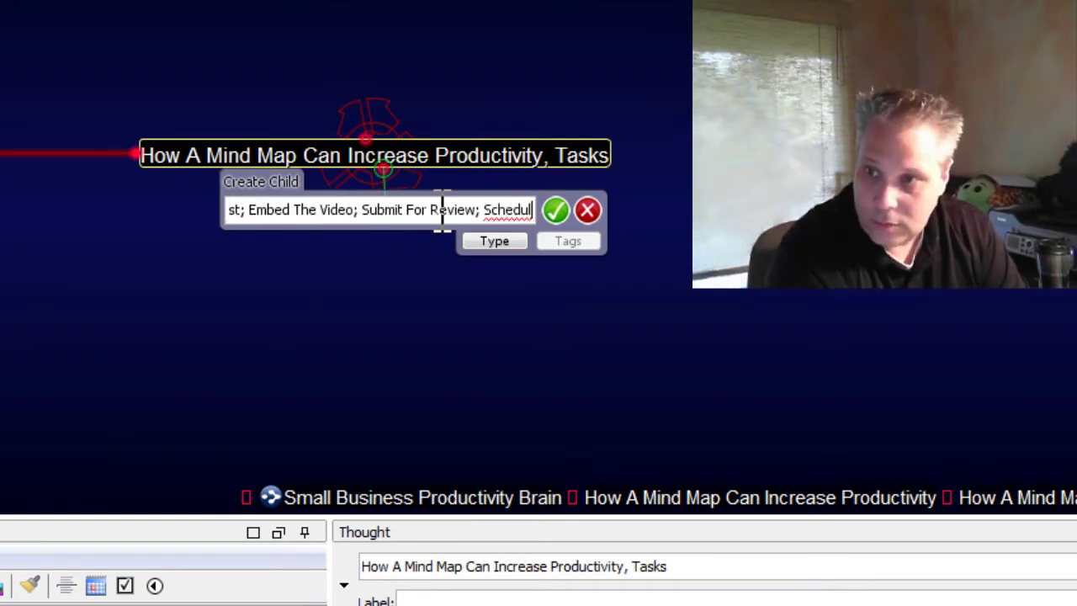
text(e for Publication)
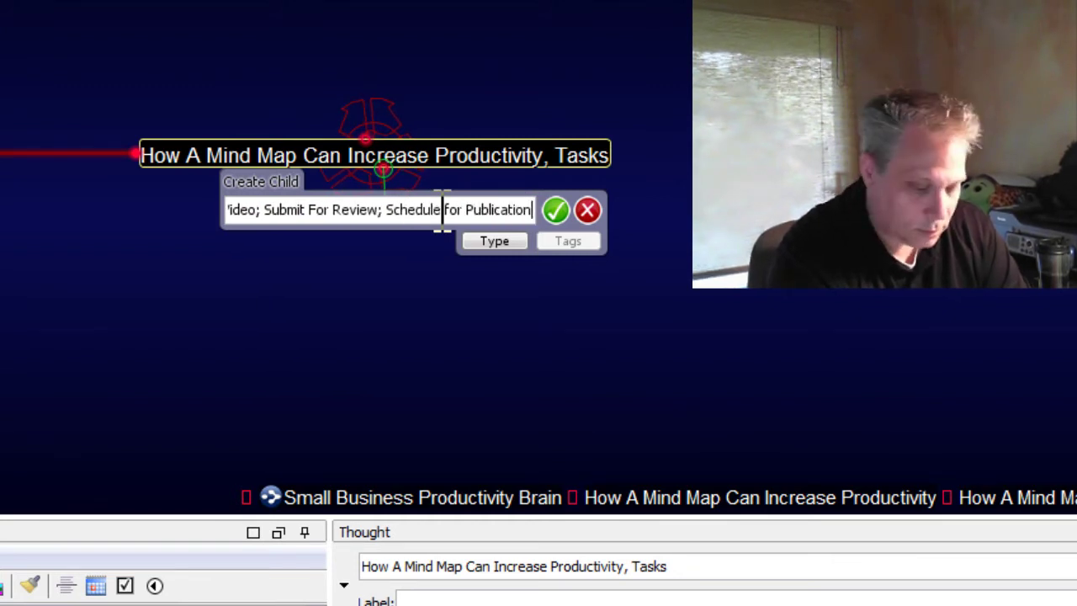
text(; )
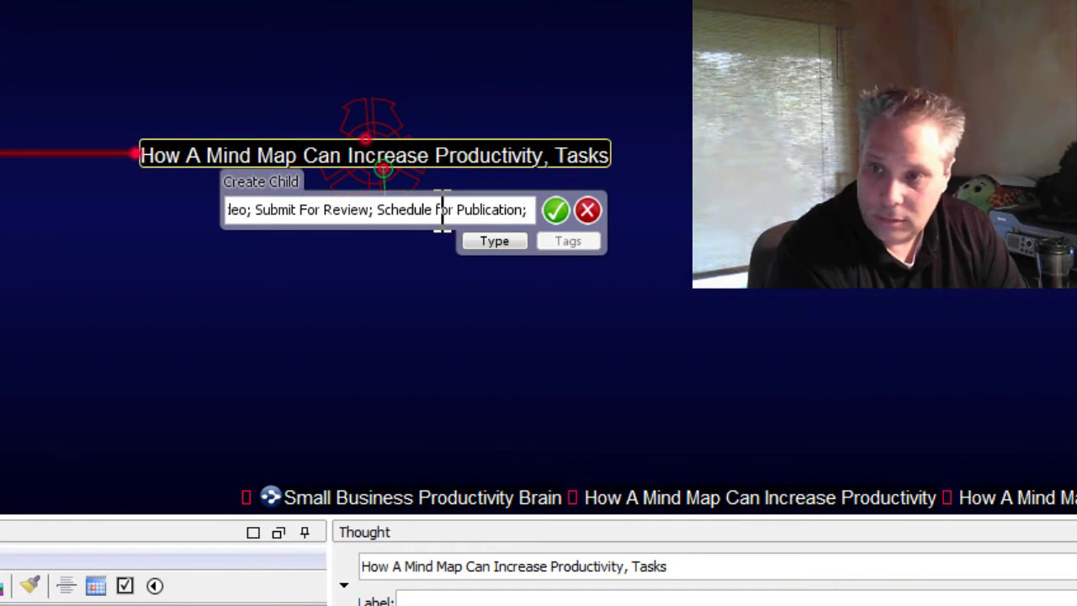
text(Make)
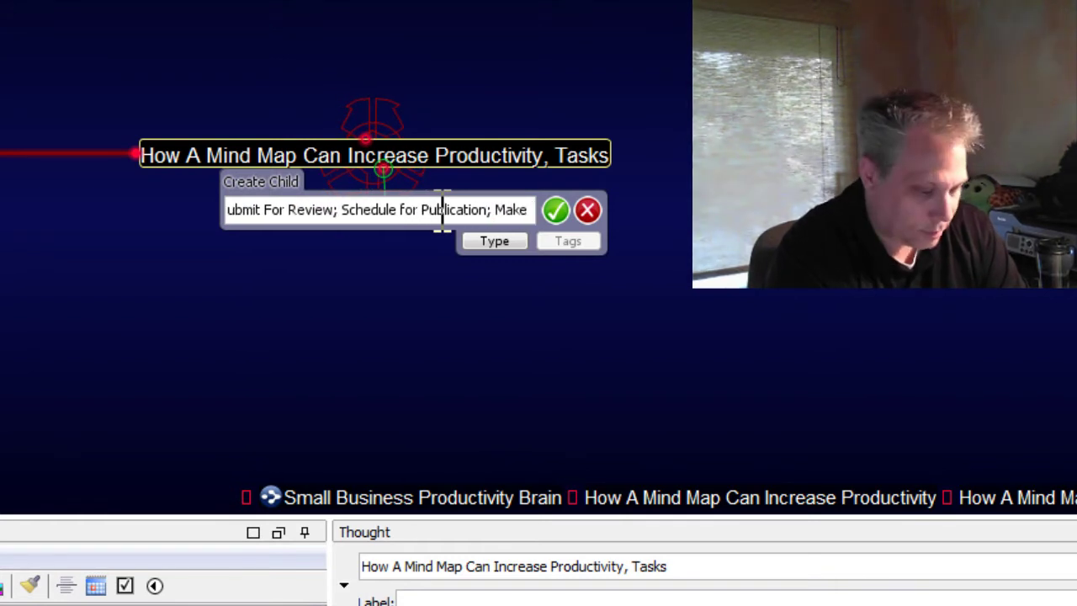
text( Video Public)
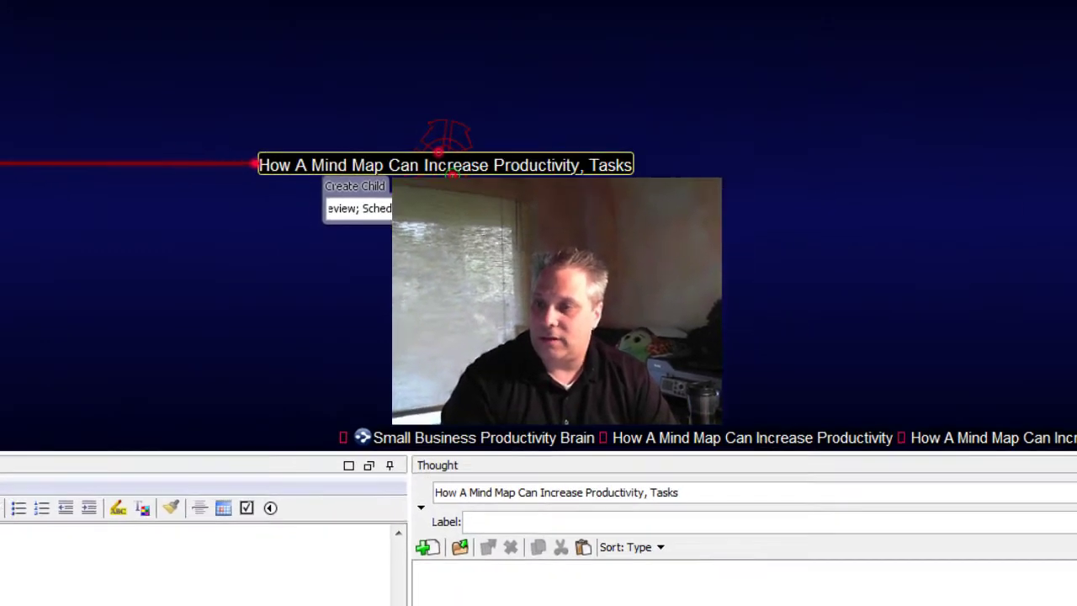
click(582, 204)
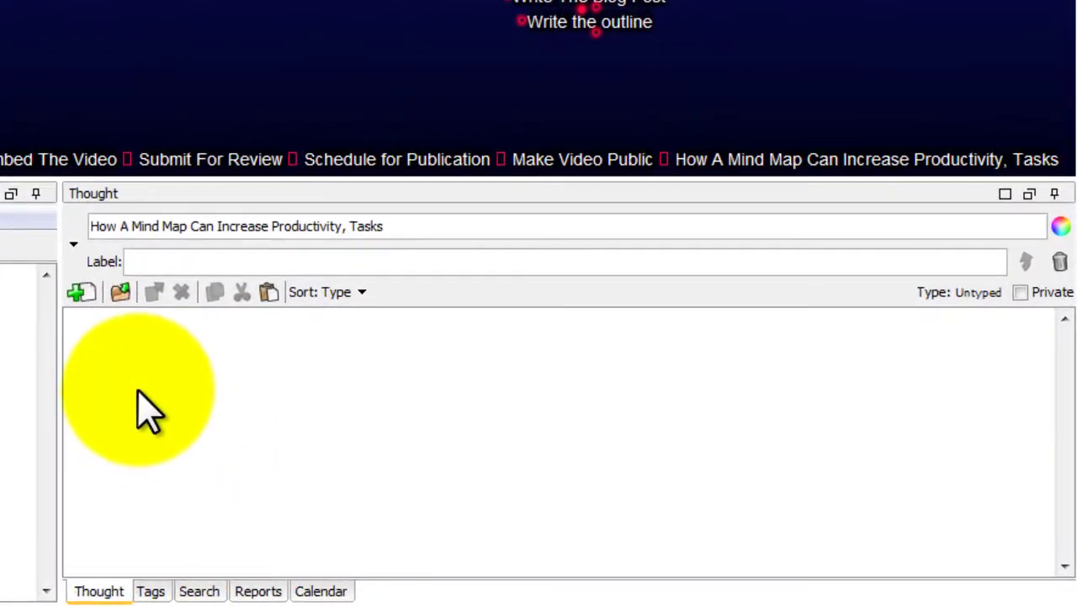
click(541, 487)
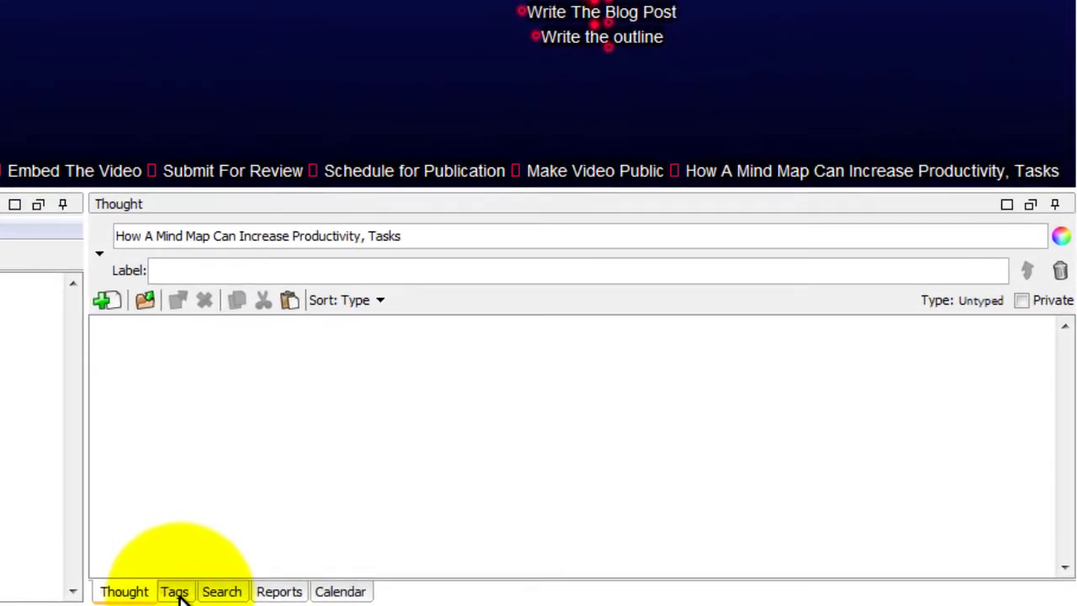
In the Tags list, create six team-member tags in one semicolon-separated entry
click(469, 595)
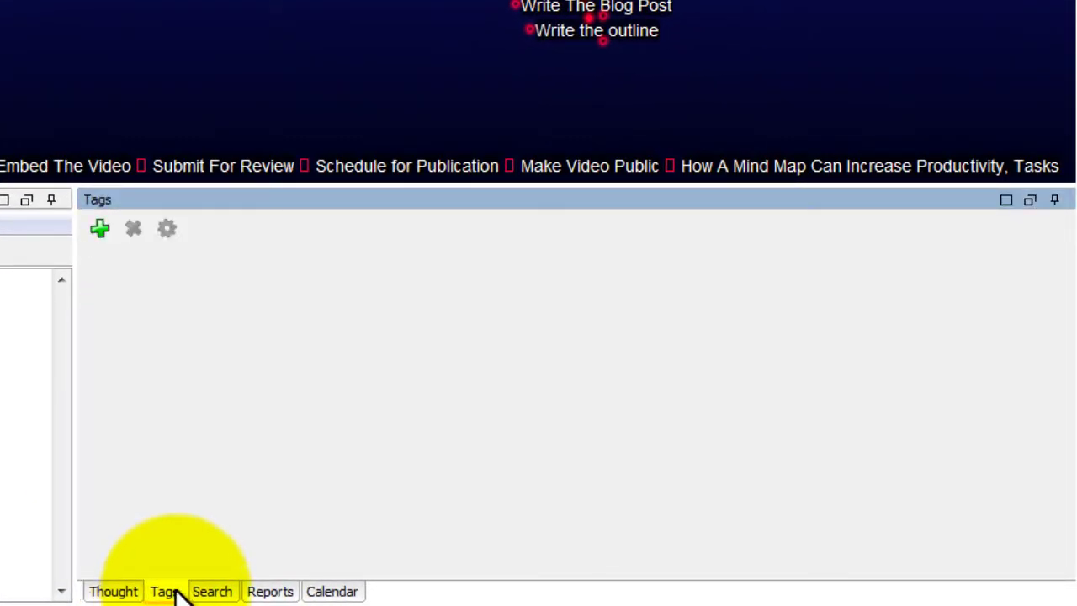
click(99, 228)
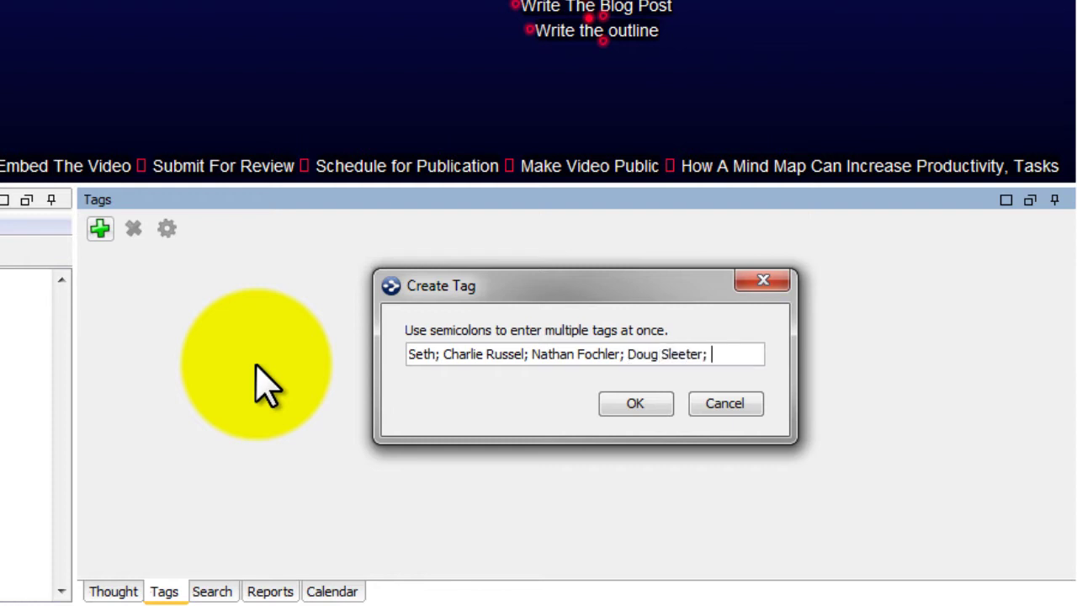
text(Sleeter)
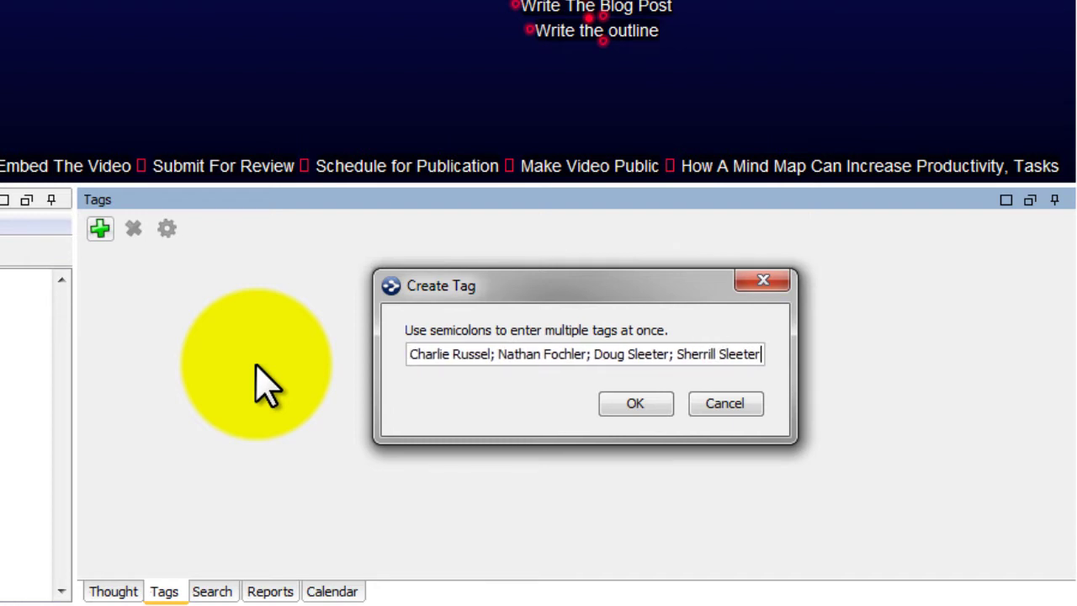
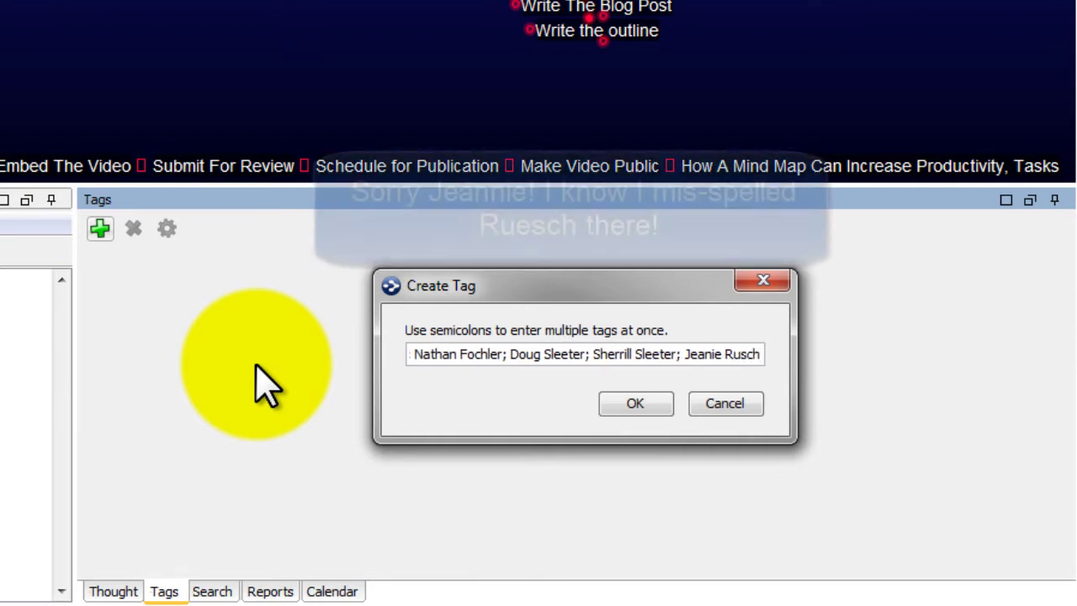
key(Return)
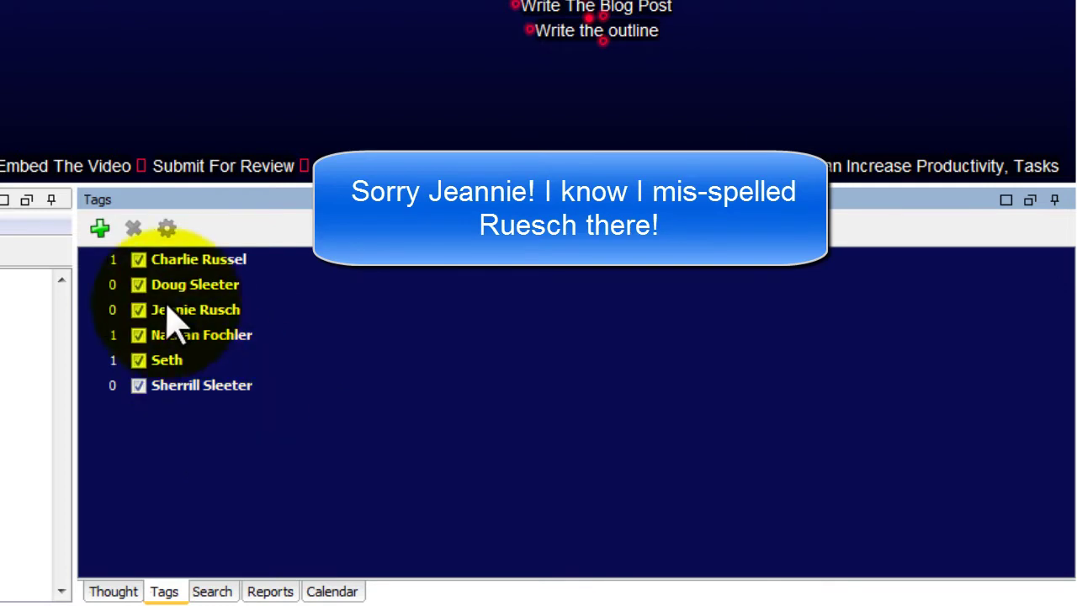
Untick all the team-member tags from the Tasks thought
click(109, 261)
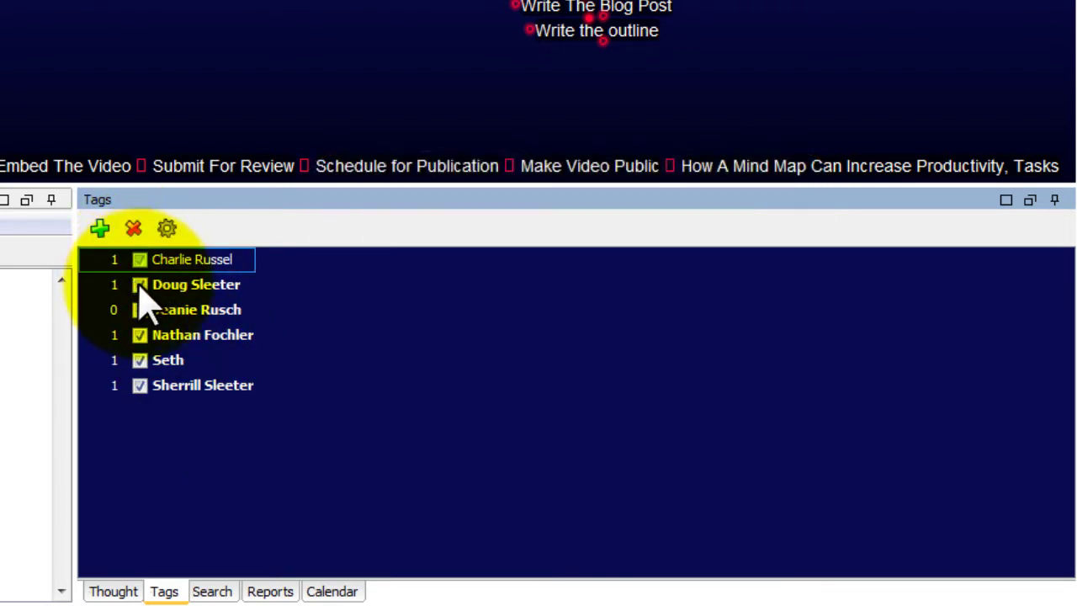
click(139, 308)
click(141, 287)
click(139, 286)
click(140, 289)
click(139, 311)
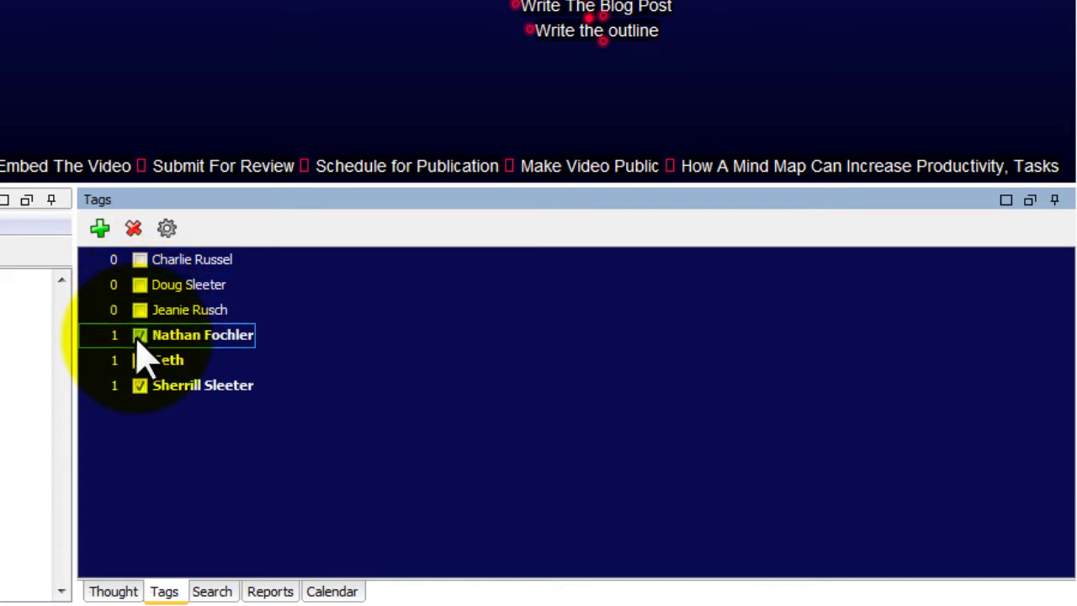
click(140, 335)
click(139, 360)
click(140, 385)
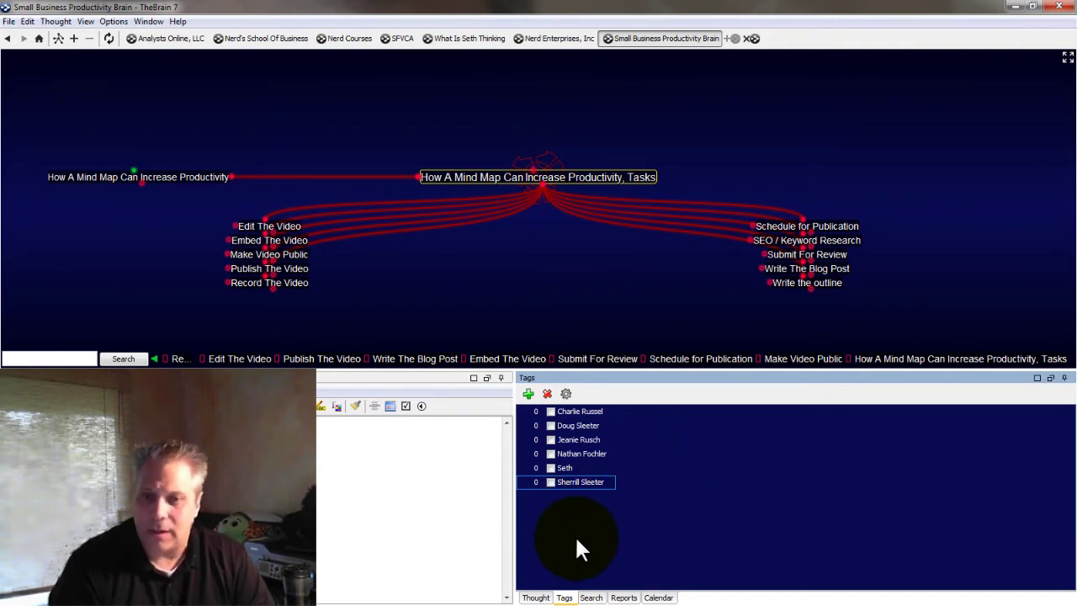
Tag Record The Video and Schedule for Publication with team-member tags
click(804, 273)
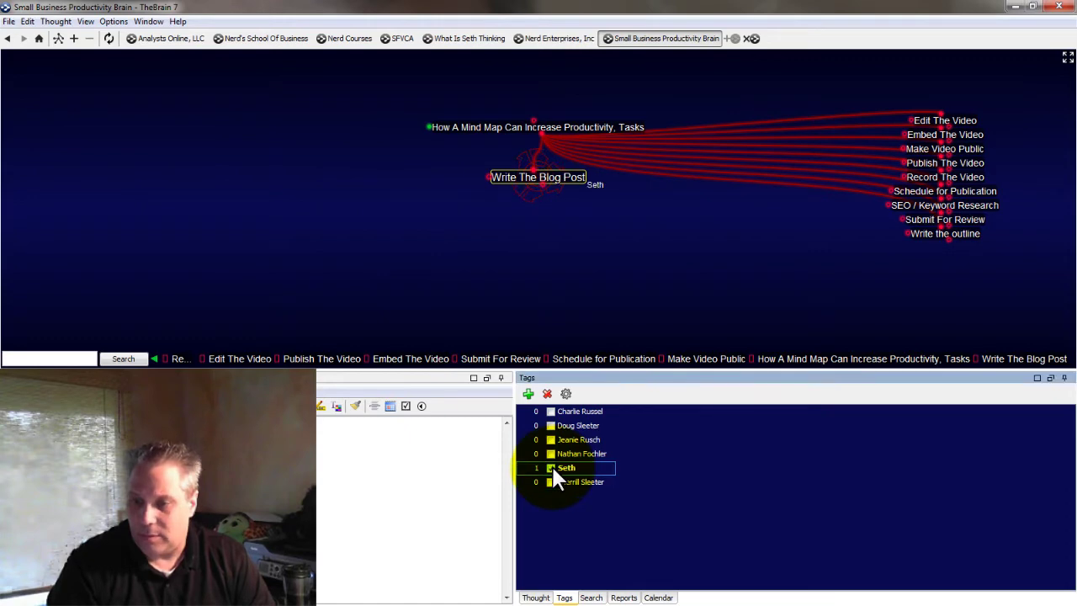
click(936, 181)
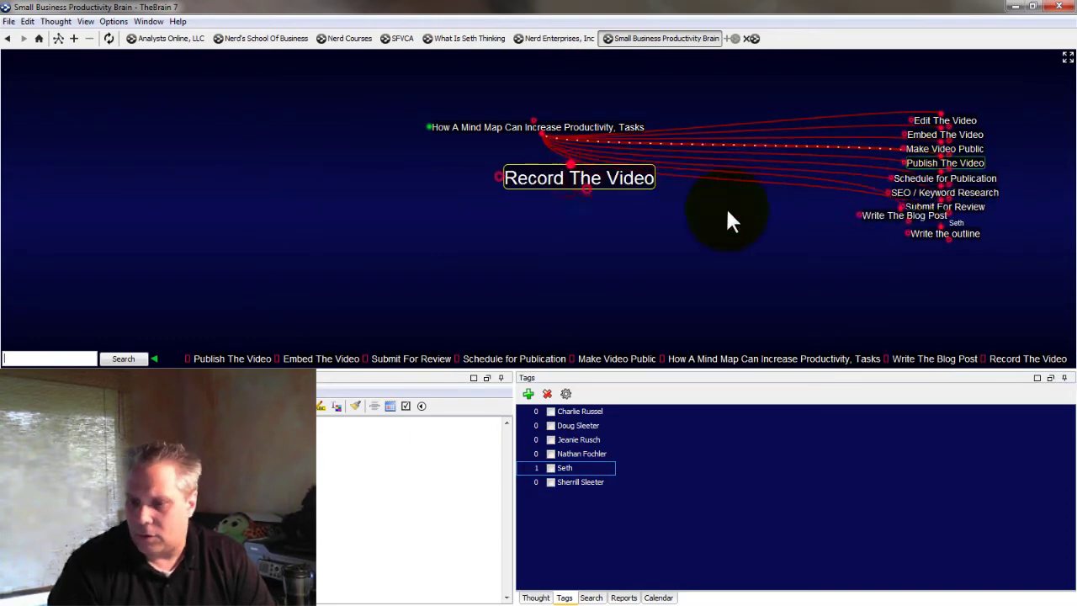
click(551, 469)
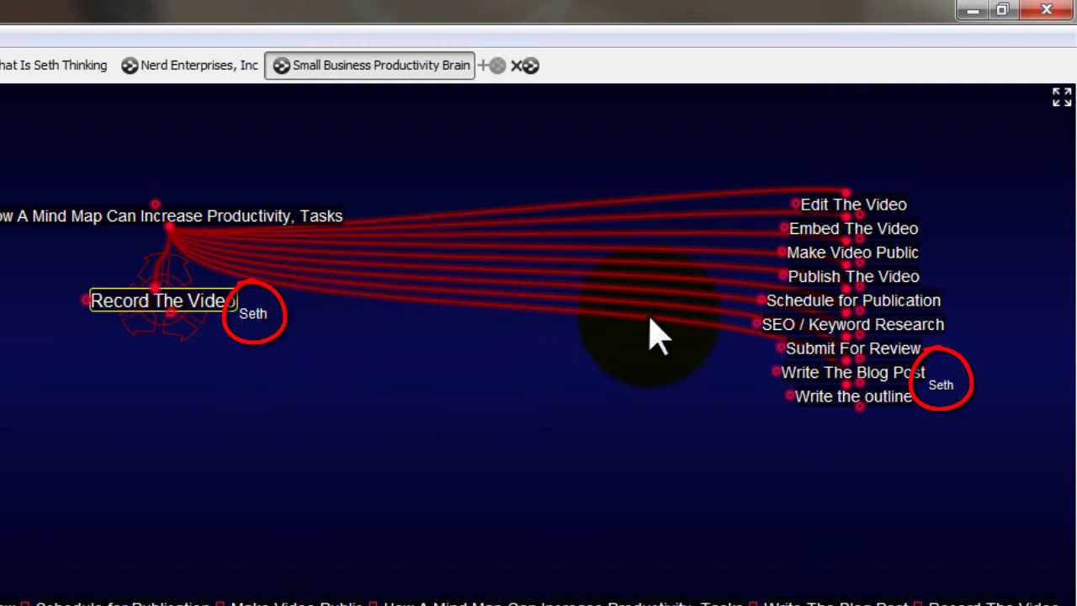
click(790, 347)
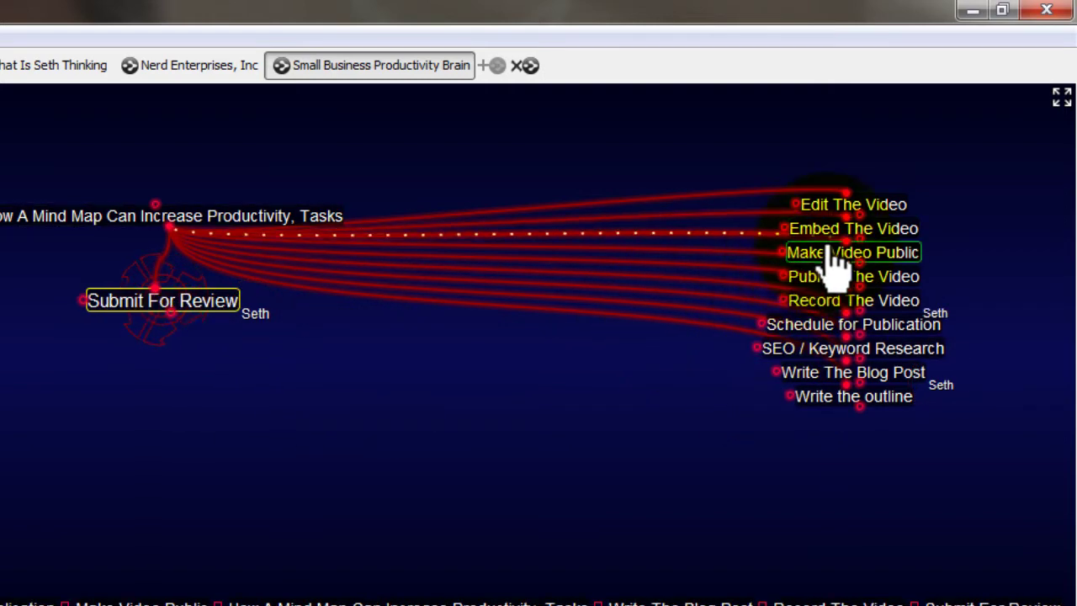
click(814, 328)
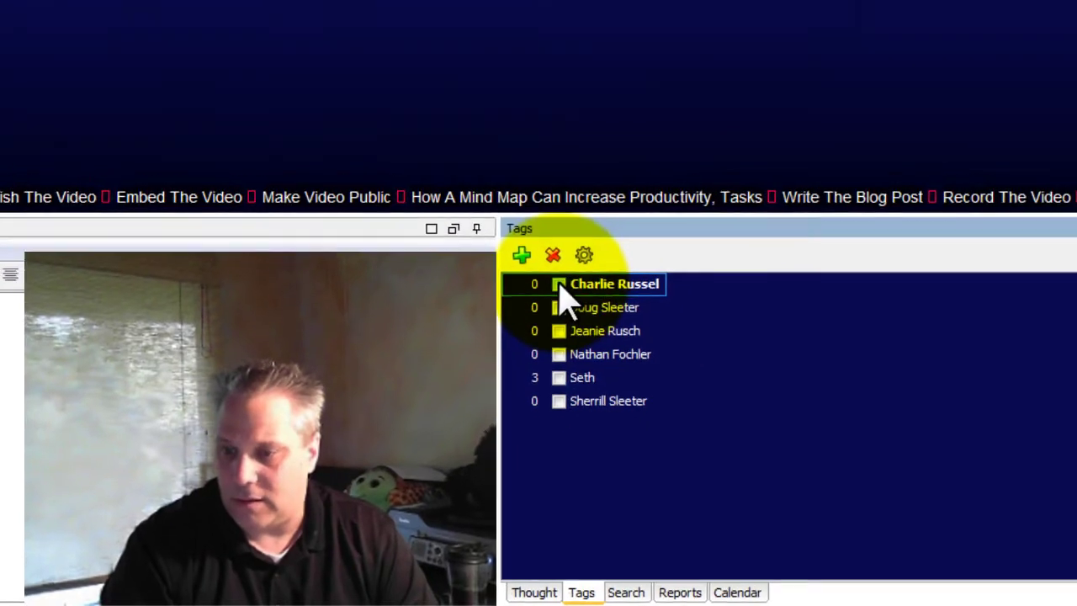
click(559, 284)
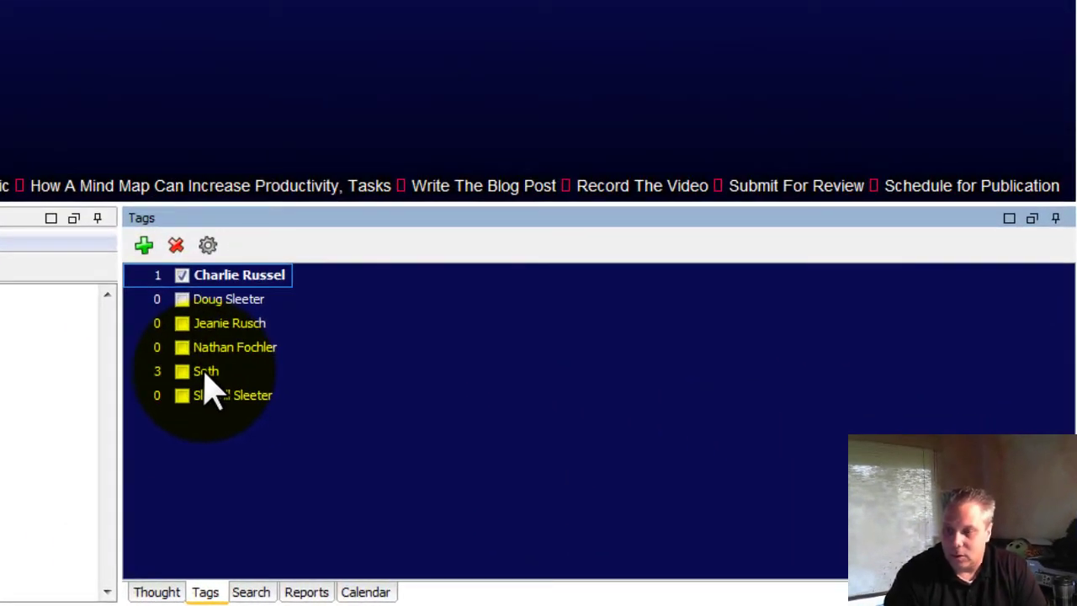
Show the team member's tag with its three tasks, then switch to the Thought panel
click(206, 371)
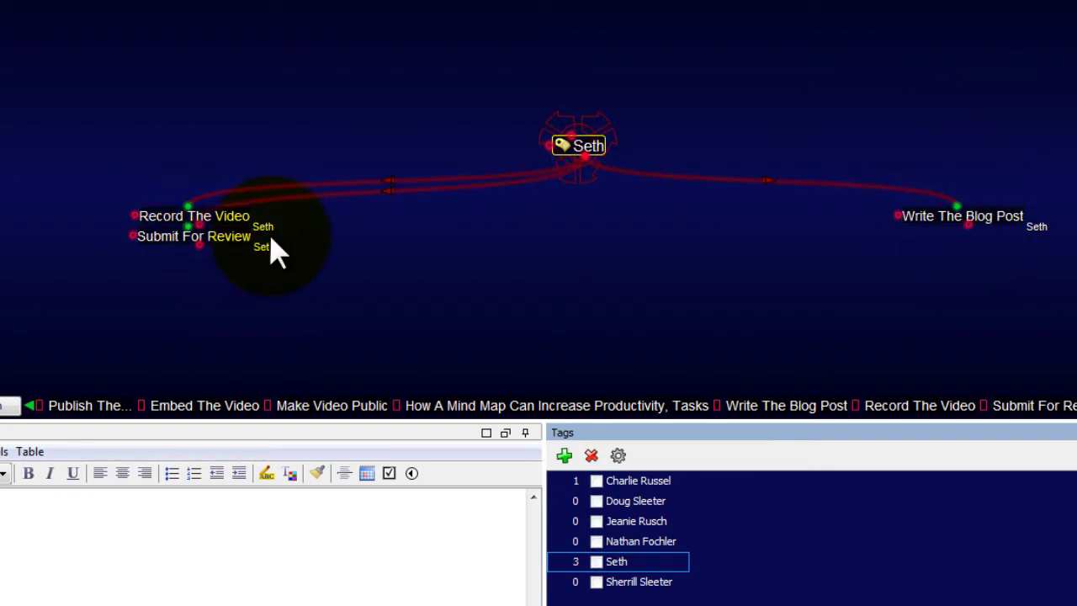
click(550, 596)
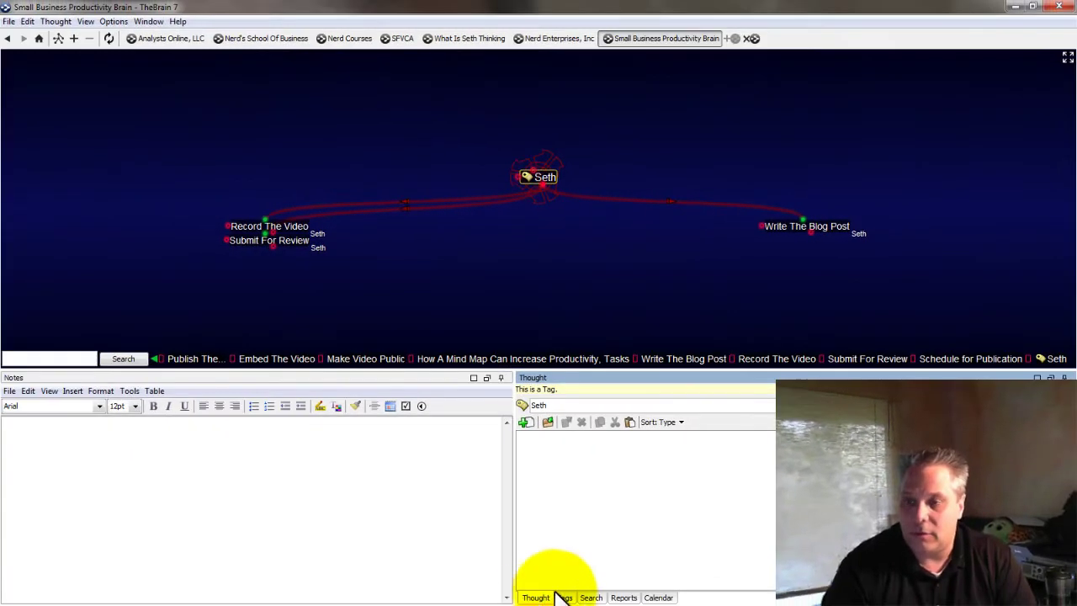
Return home and create a Team jump thought from Small Business Productivity Brain
click(37, 37)
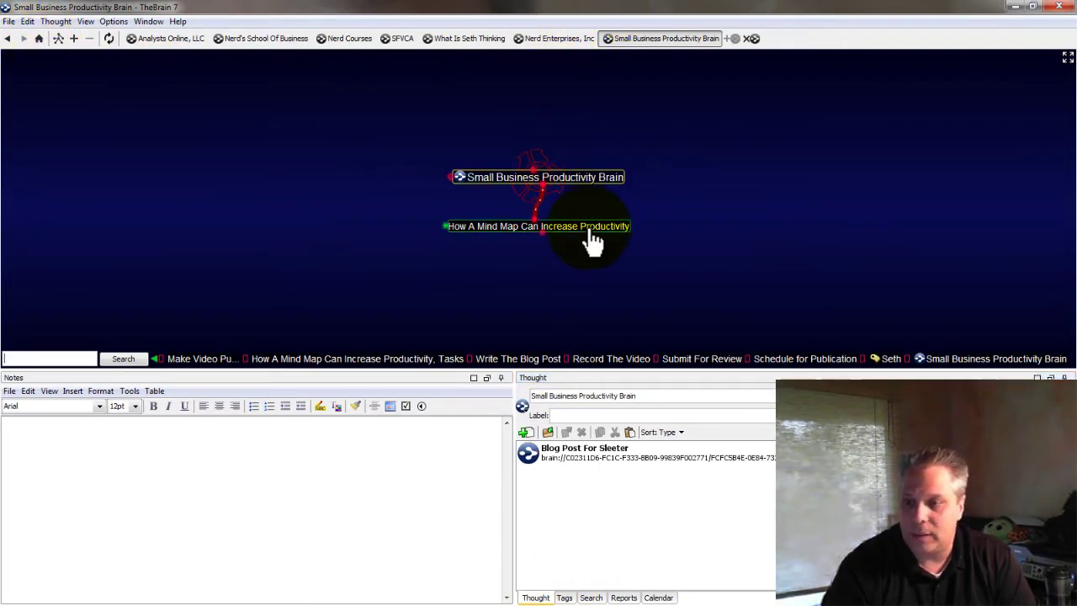
click(586, 225)
click(569, 126)
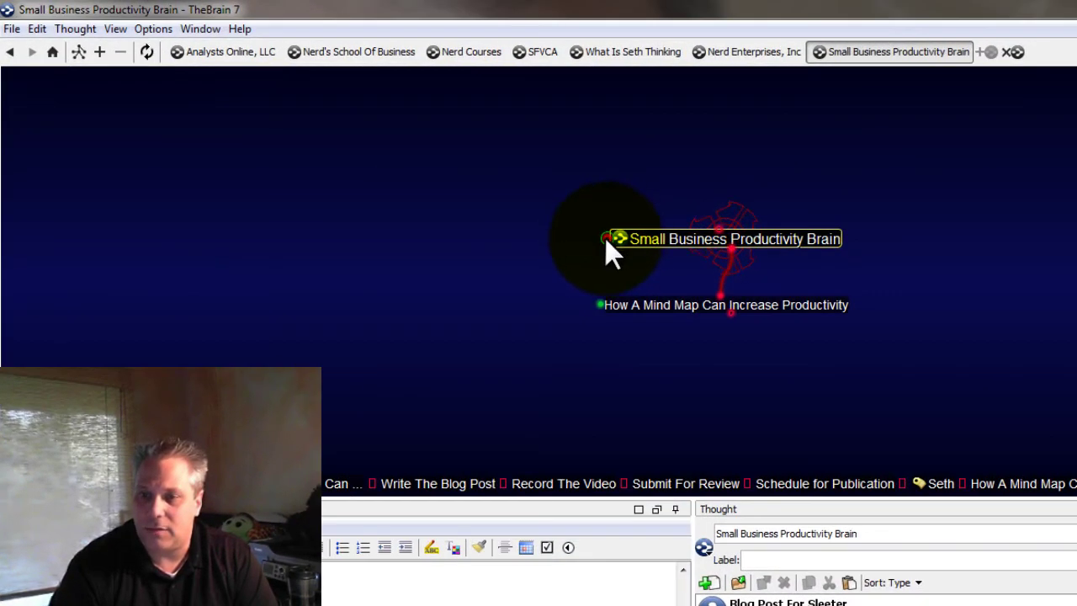
click(605, 237)
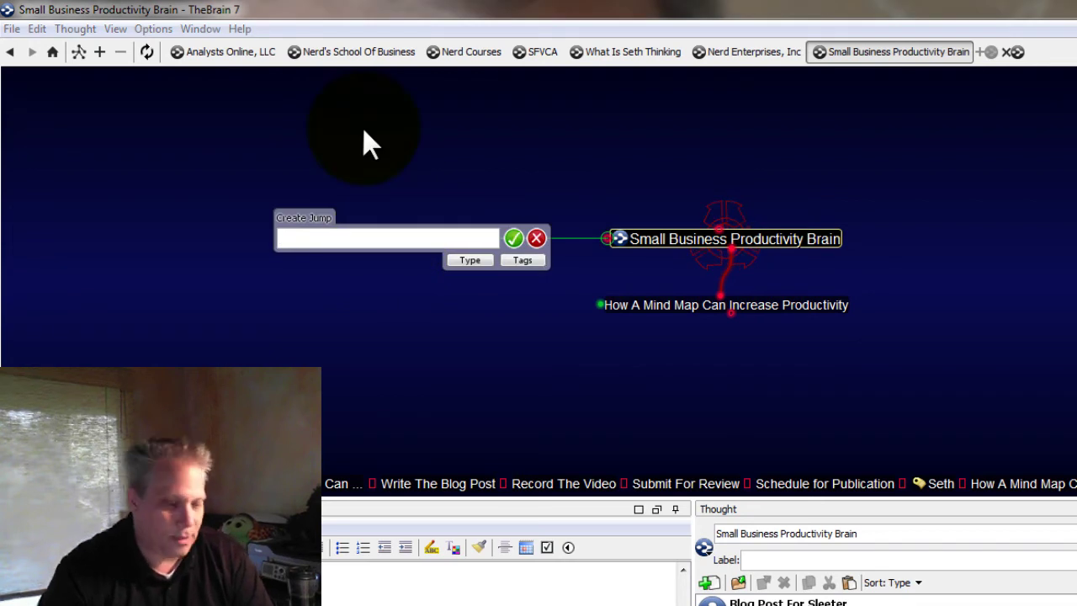
text(Team)
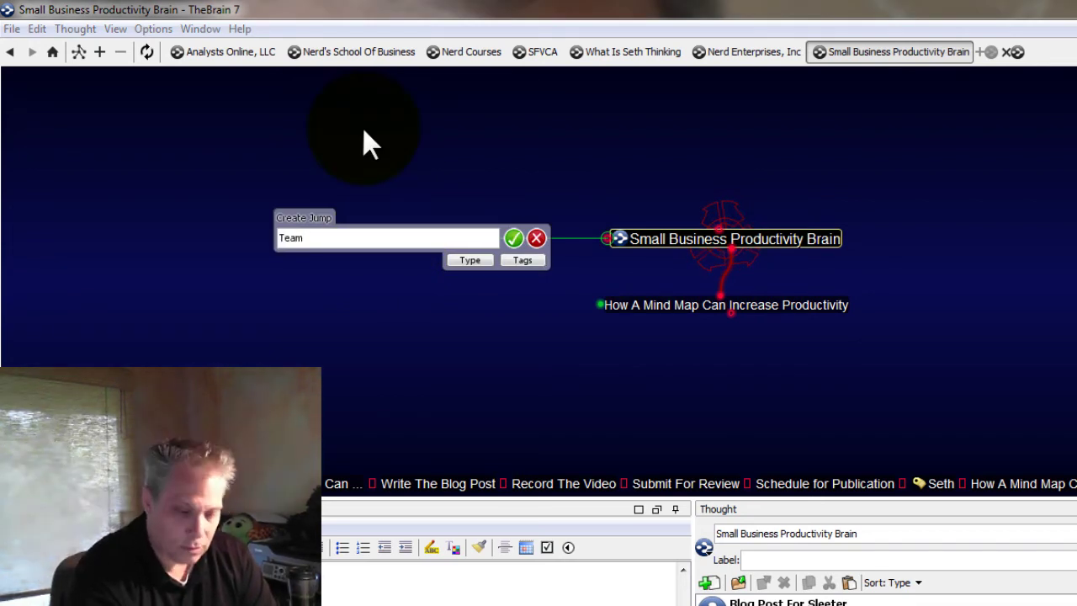
key(Return)
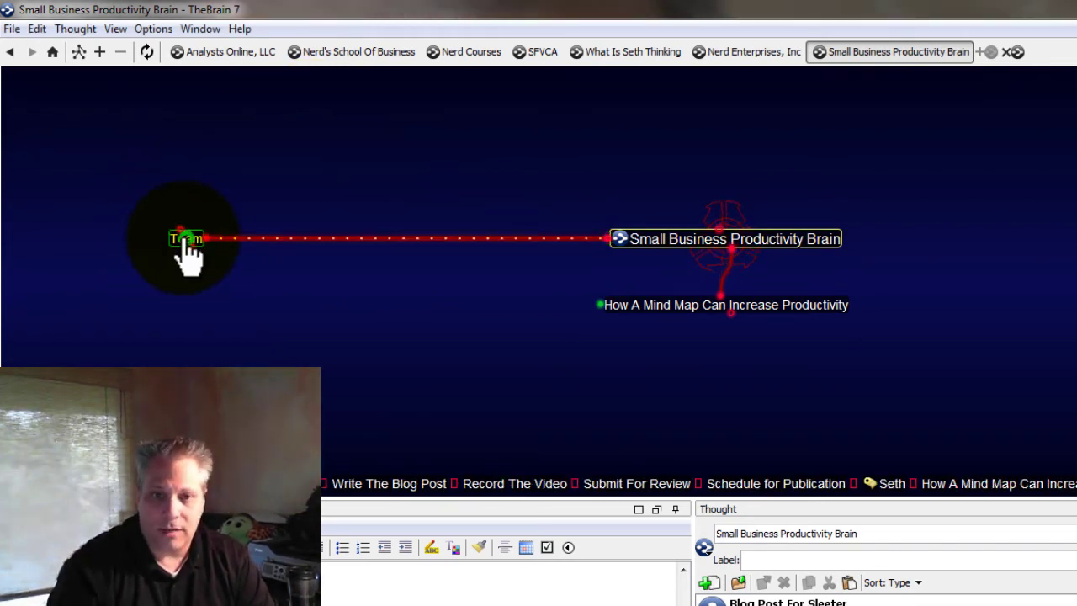
Centre Team and add two team-member child thoughts under it
click(181, 237)
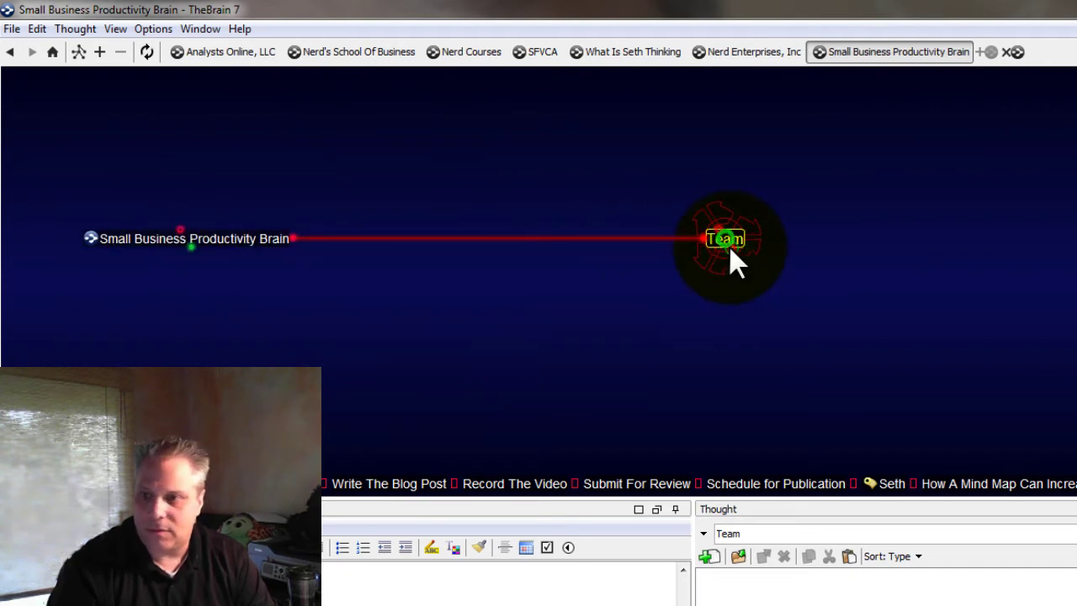
drag(728, 246, 581, 350)
text(Seth)
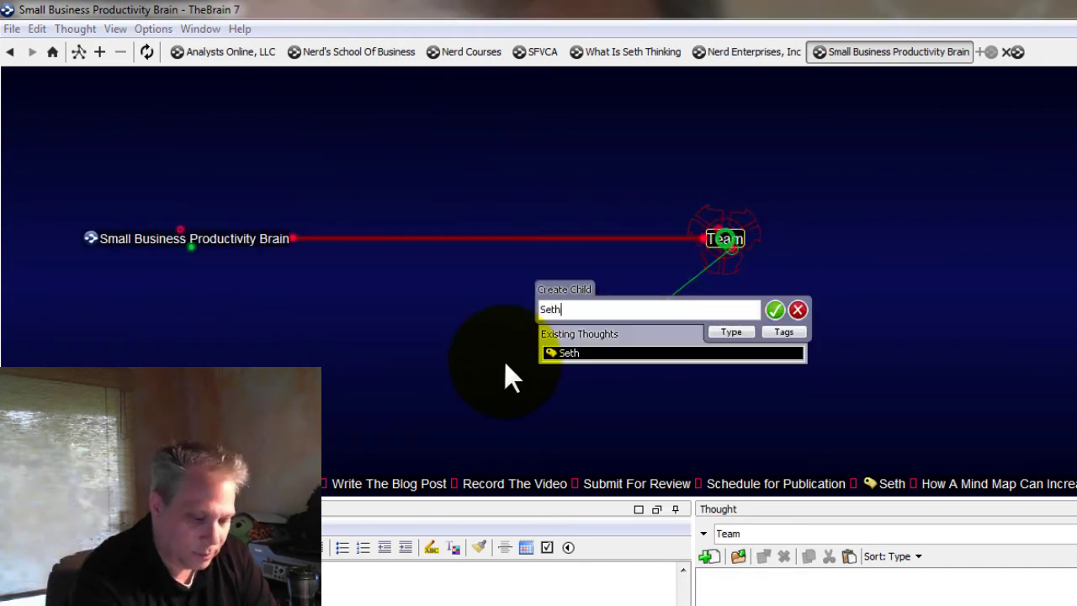
text(; Charl)
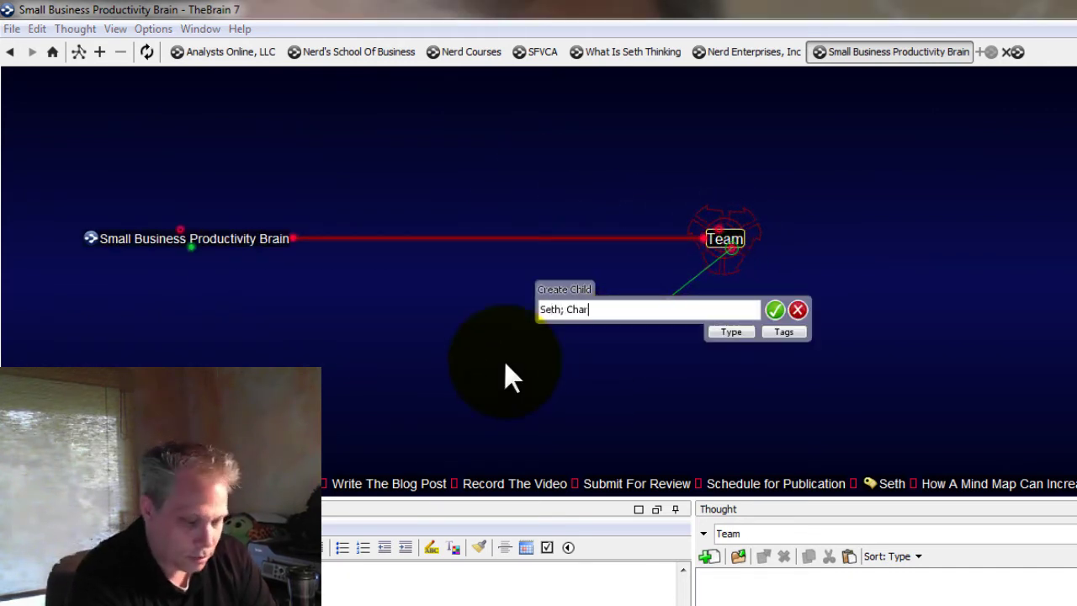
text(ie)
key(Return)
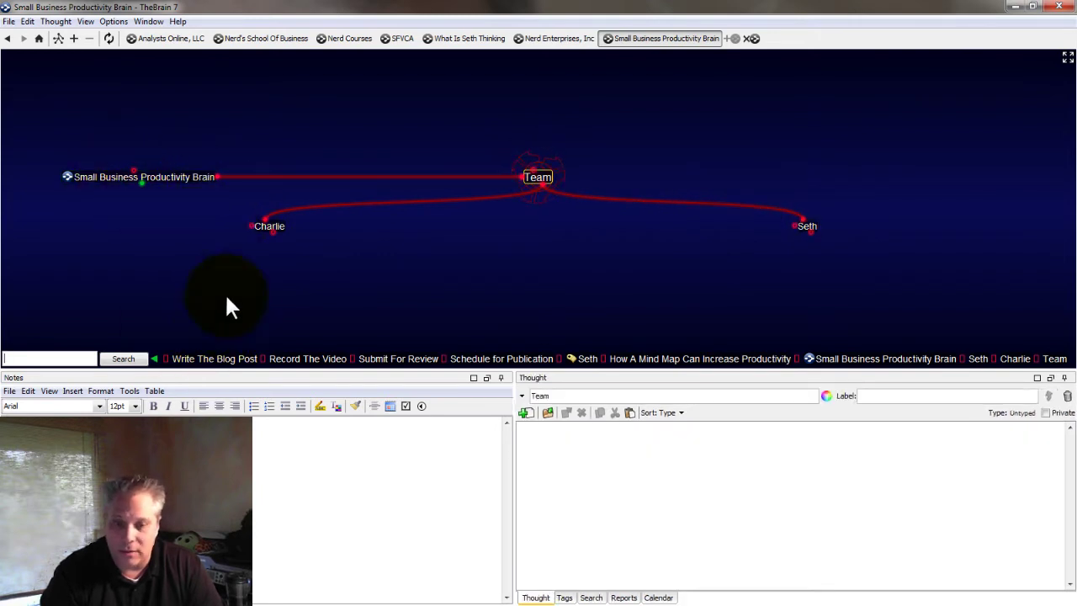
Link the first team member to Write The Blog Post
click(227, 361)
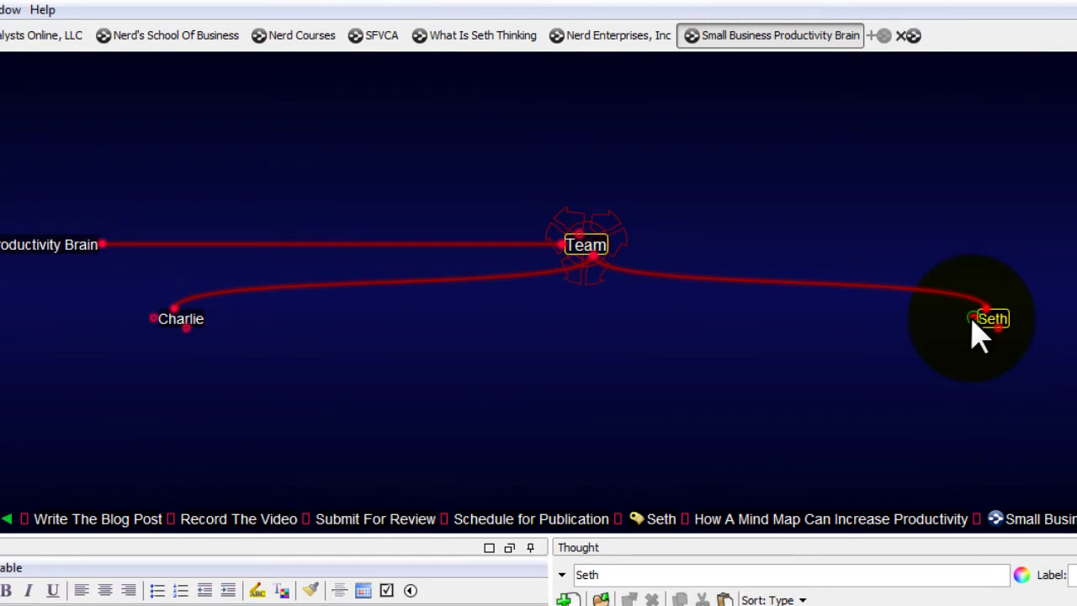
click(991, 320)
drag(974, 320, 64, 520)
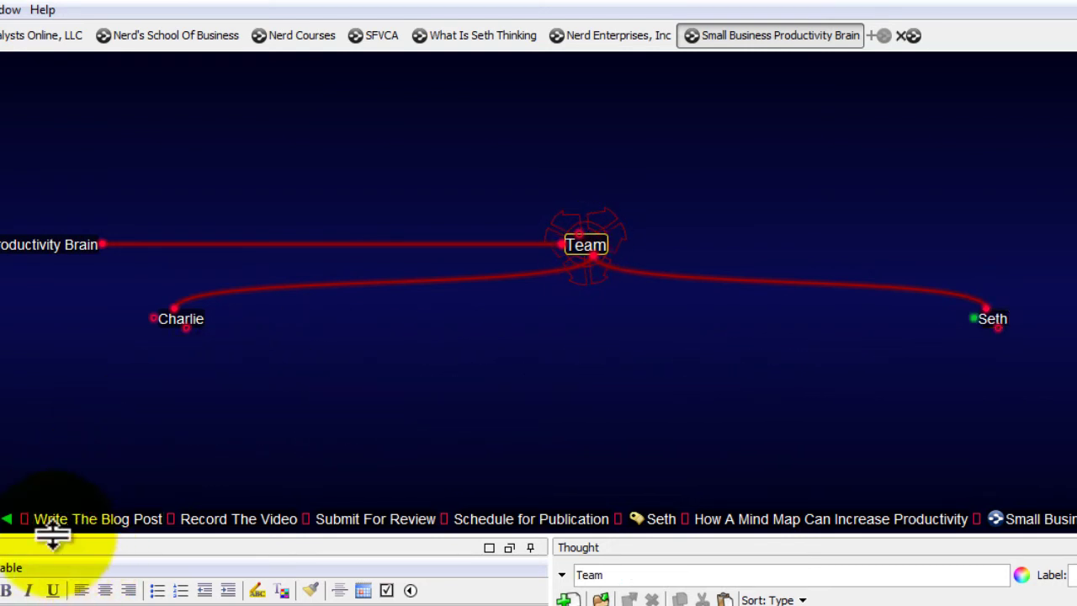
click(72, 530)
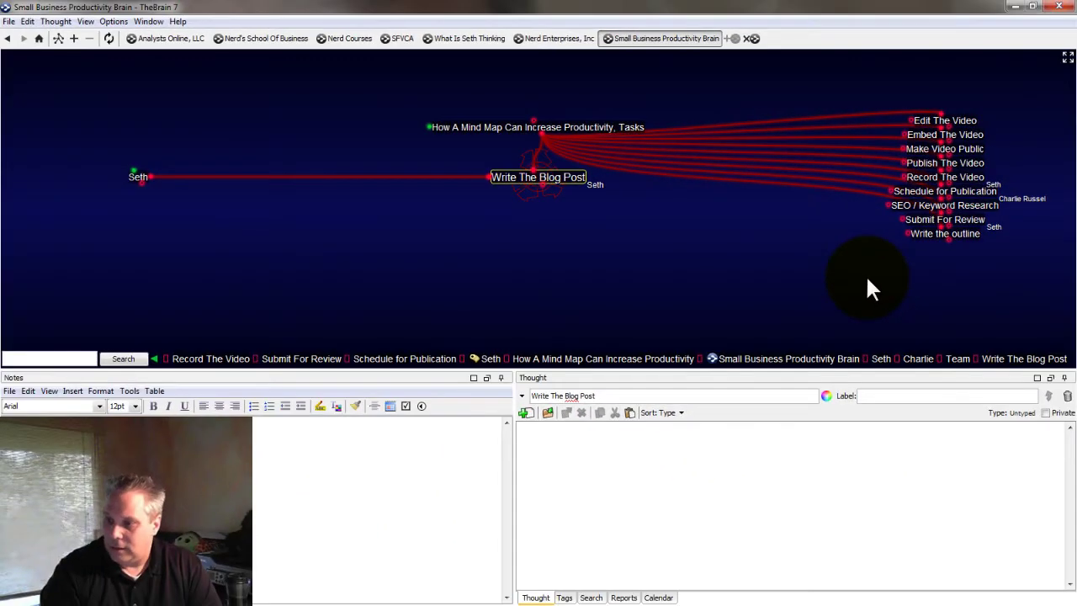
Link the second team member to Schedule for Publication
click(915, 360)
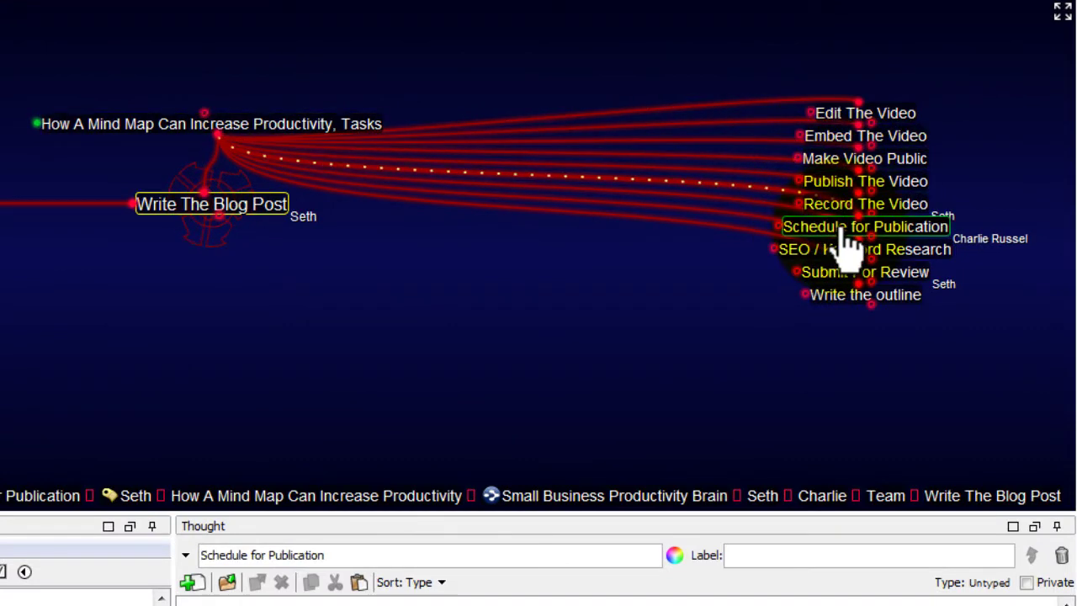
click(841, 229)
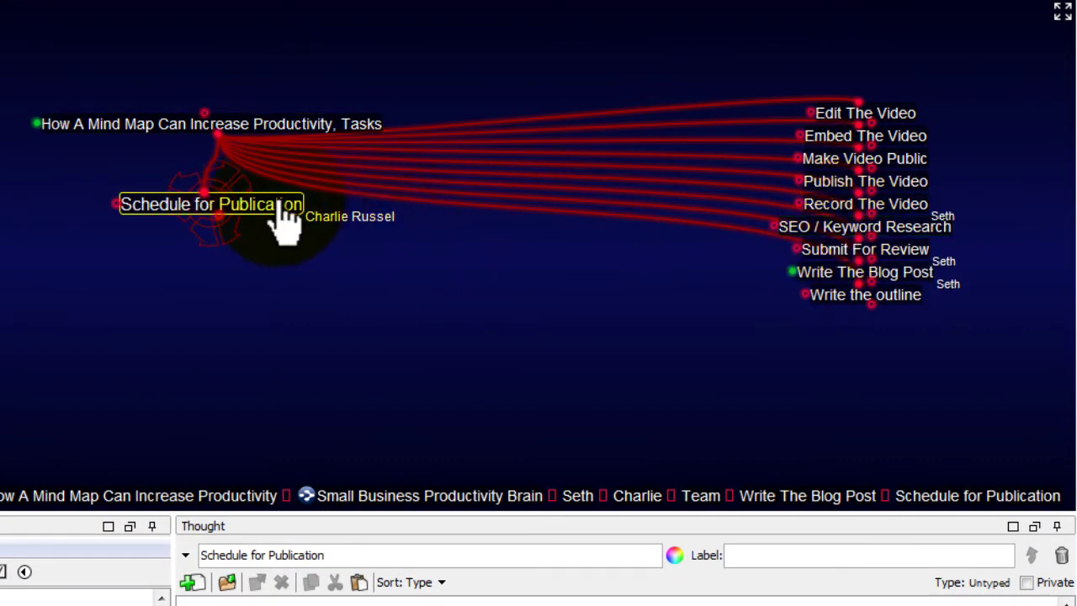
click(637, 496)
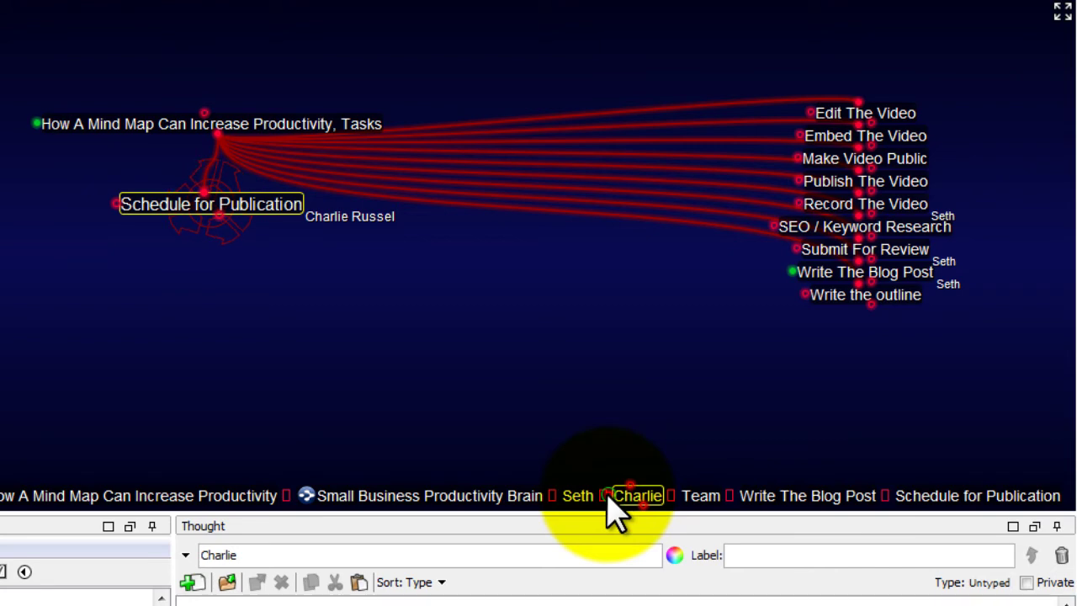
drag(617, 509, 187, 221)
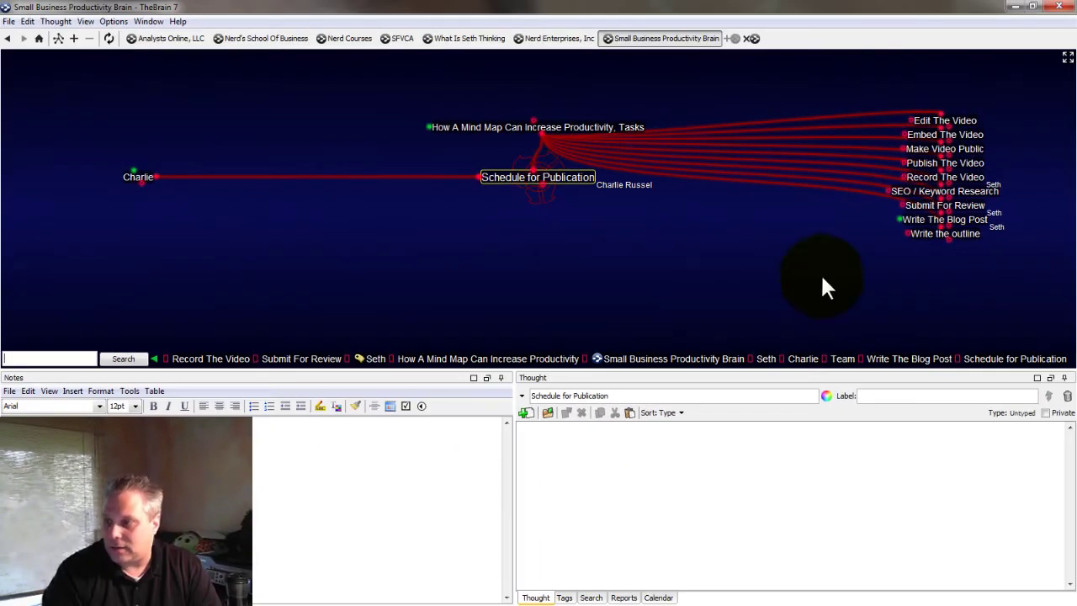
Link Submit For Review to the first team member
mouse_move(950, 223)
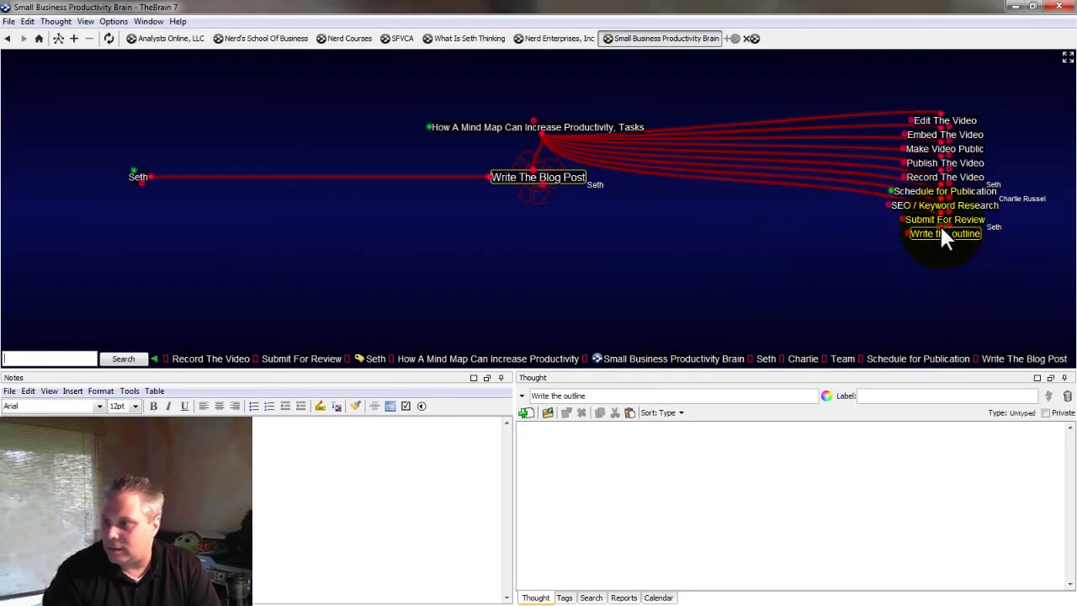
click(963, 221)
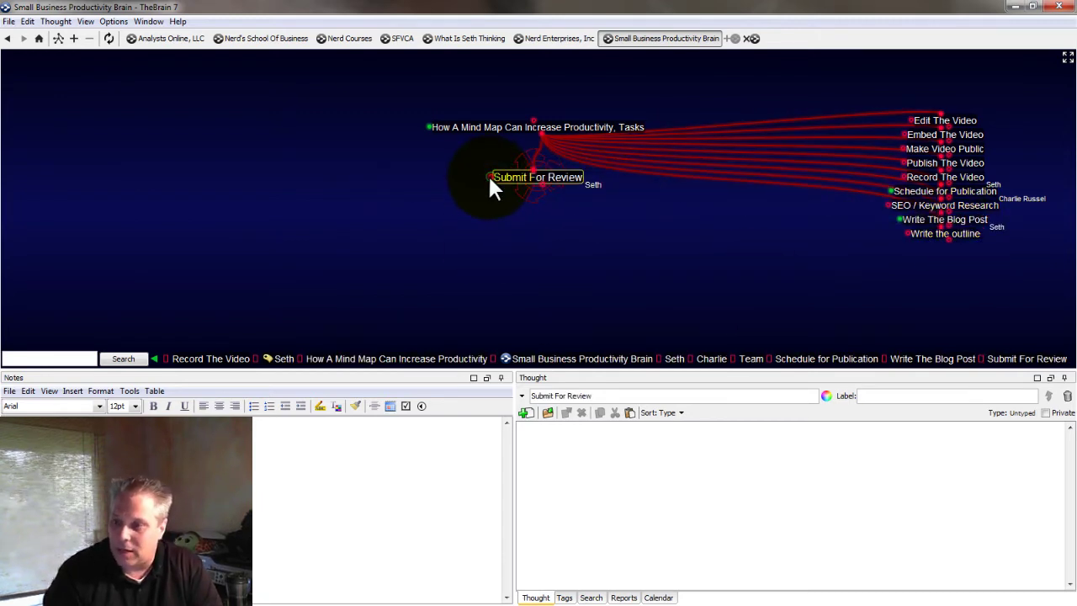
drag(494, 187, 676, 361)
click(676, 360)
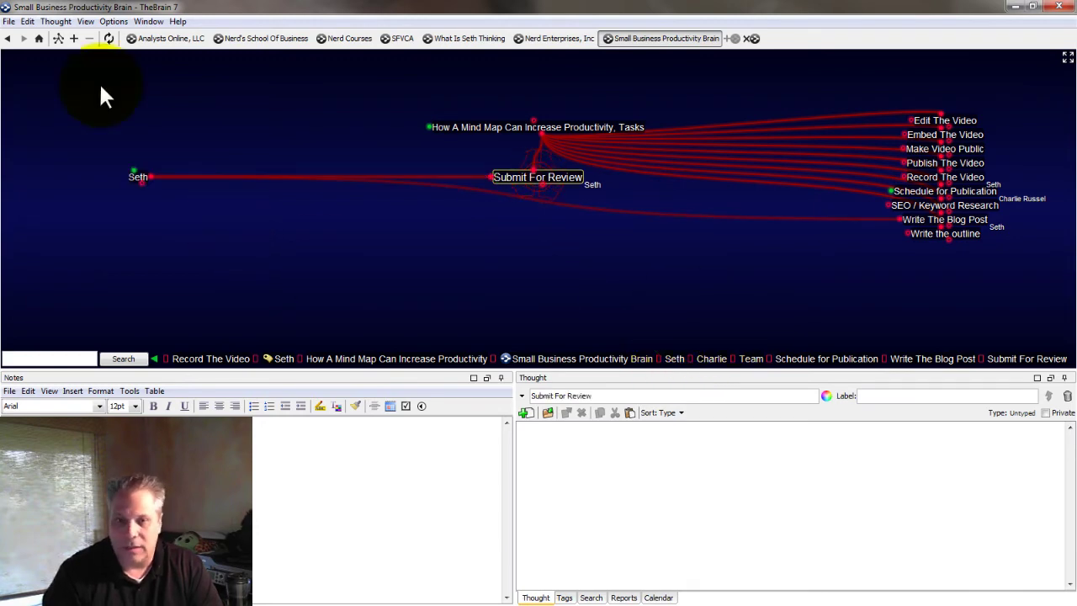
Centre the first team member's thought and inspect its links to Write The Blog Post and Submit For Review
click(138, 177)
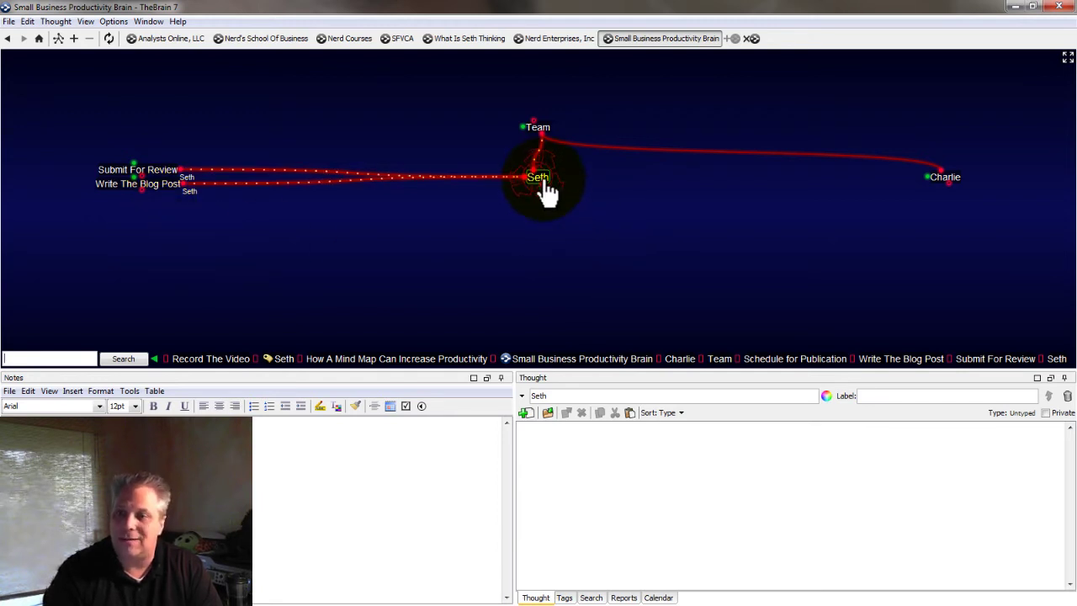
click(302, 184)
click(296, 177)
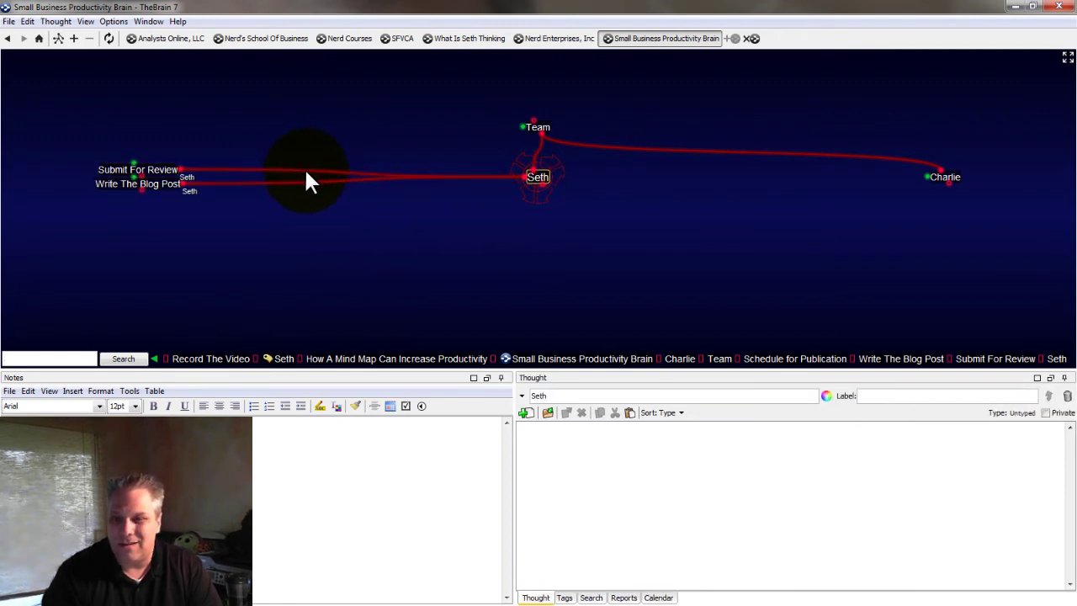
click(303, 173)
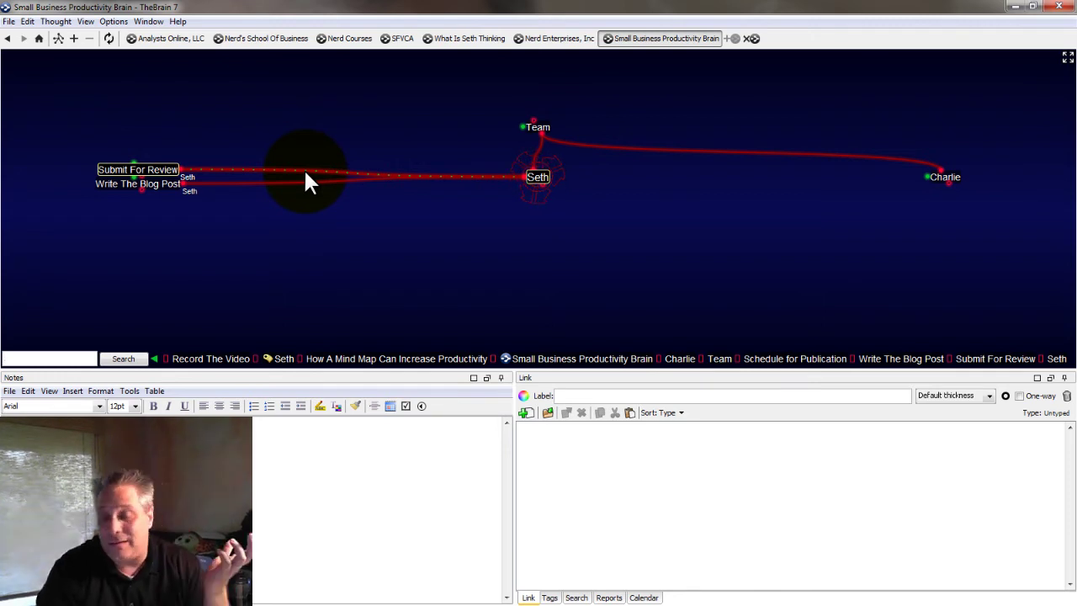
Give Submit For Review a new 'Completed' tag and remove its team-member name tag
click(306, 175)
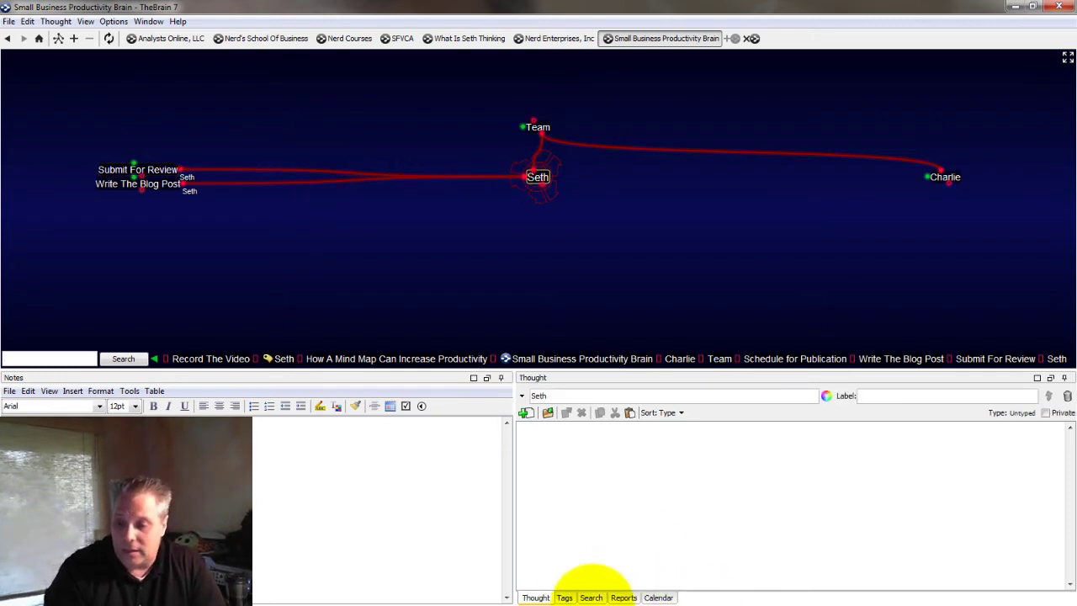
click(563, 597)
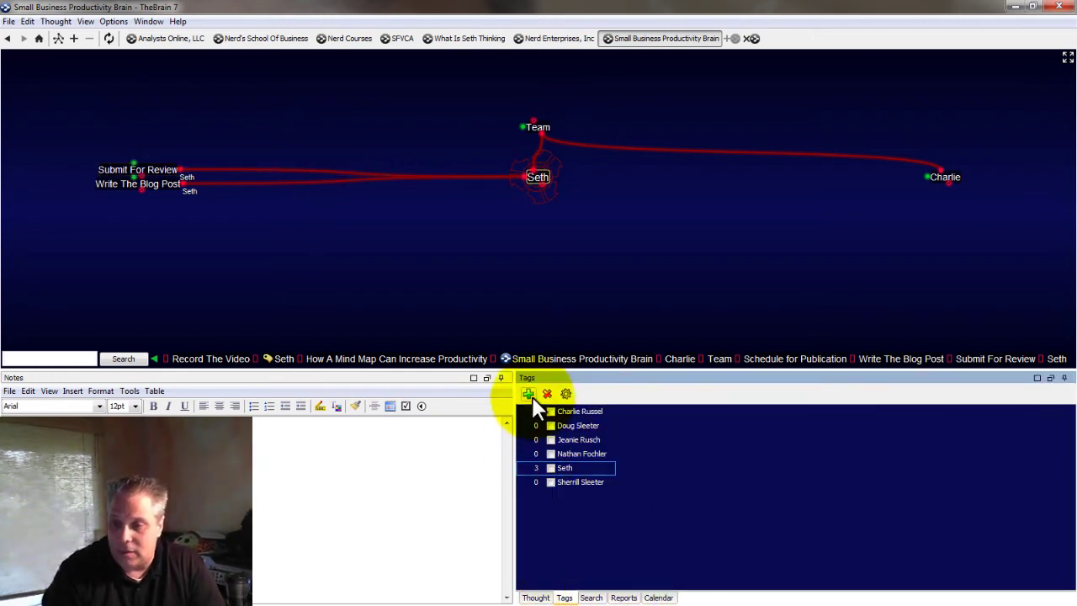
click(148, 170)
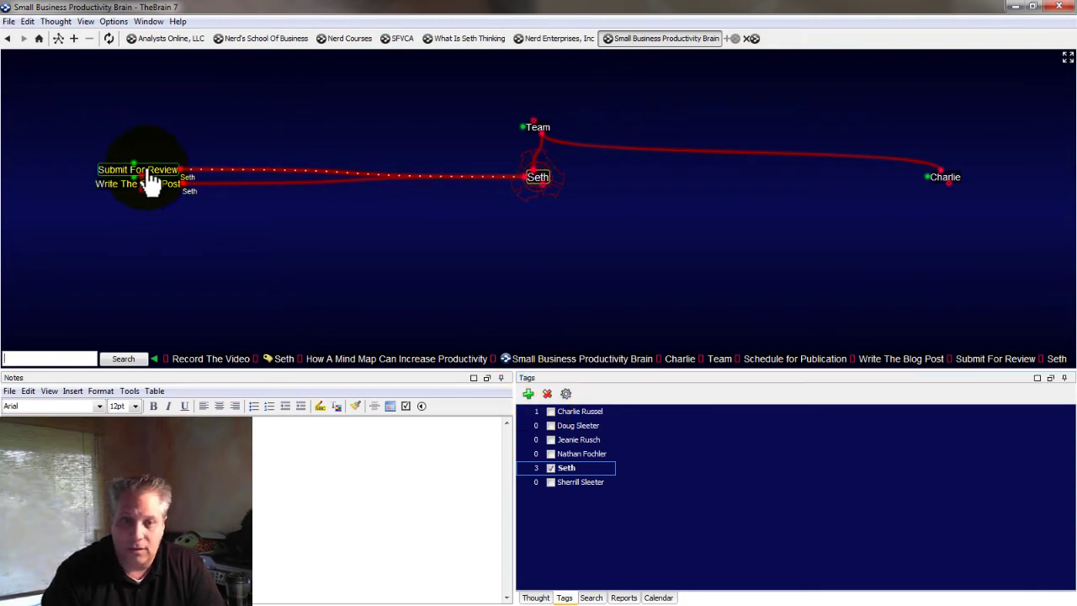
click(146, 170)
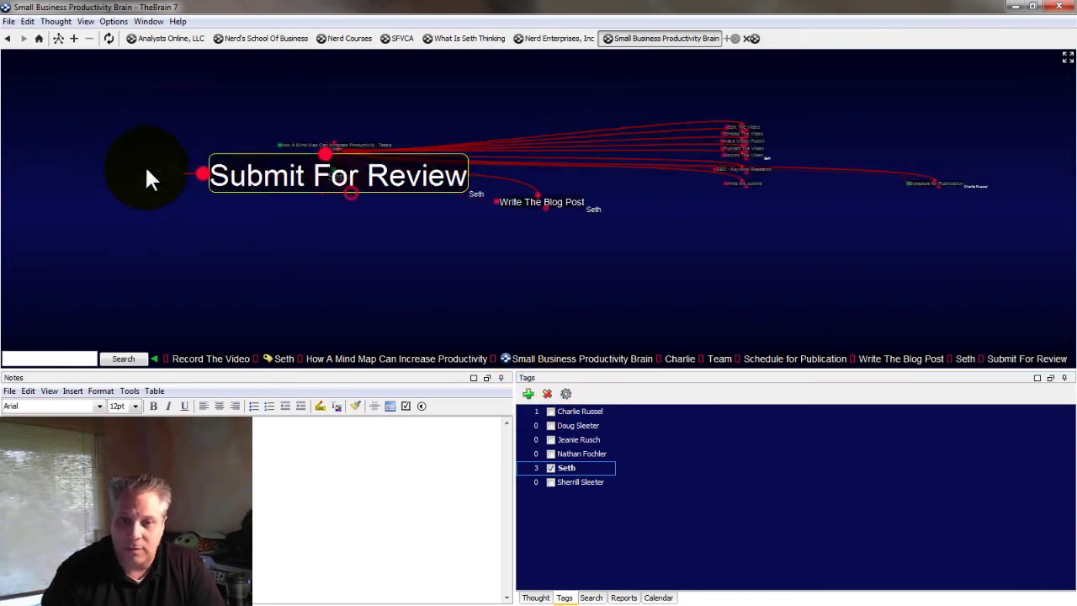
click(528, 395)
text(Comp)
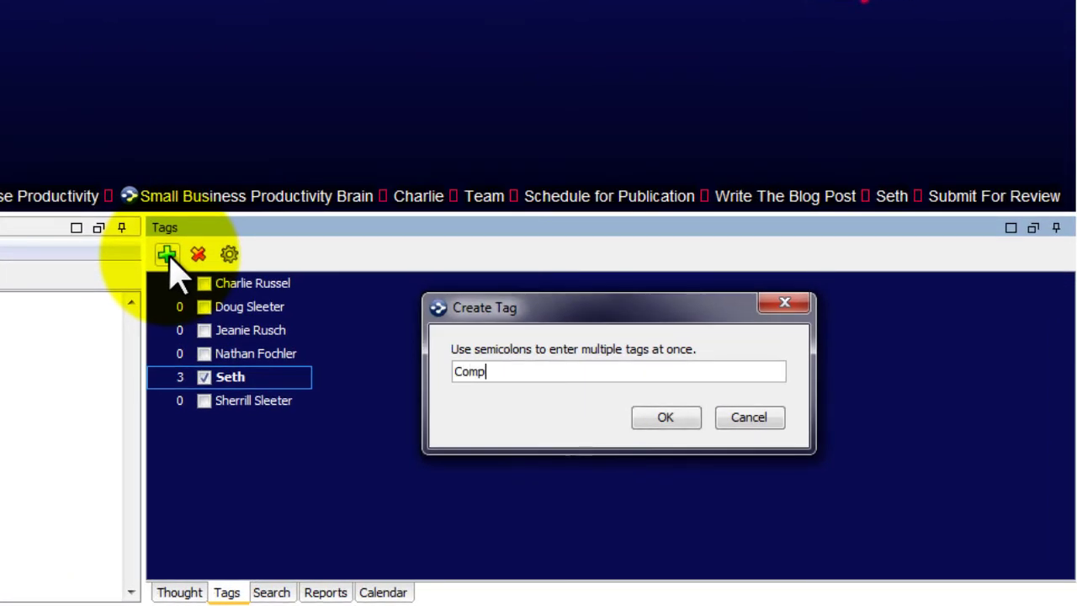
text(leted)
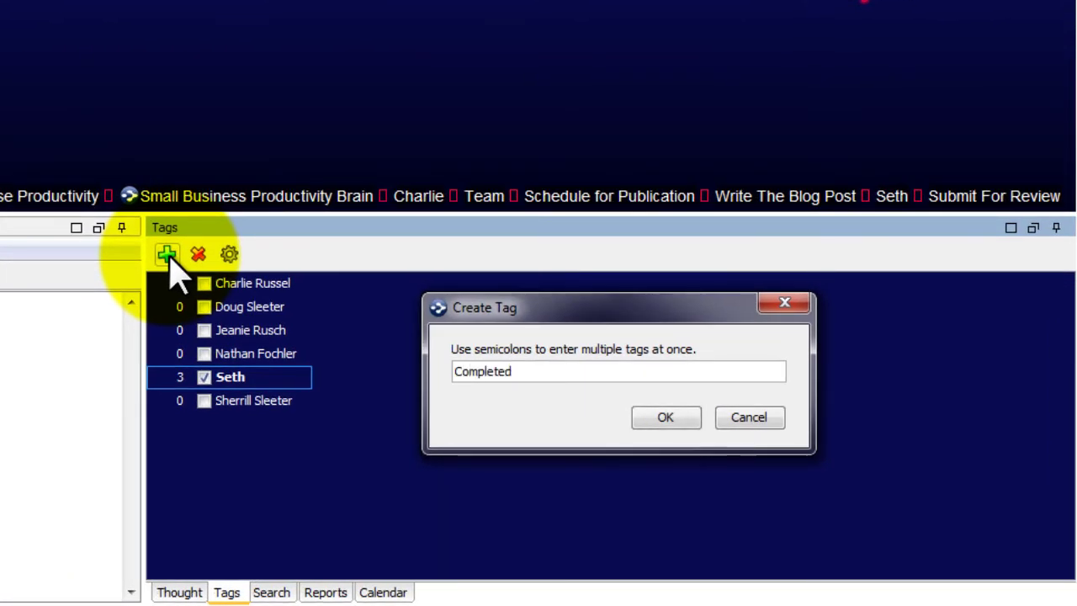
click(665, 420)
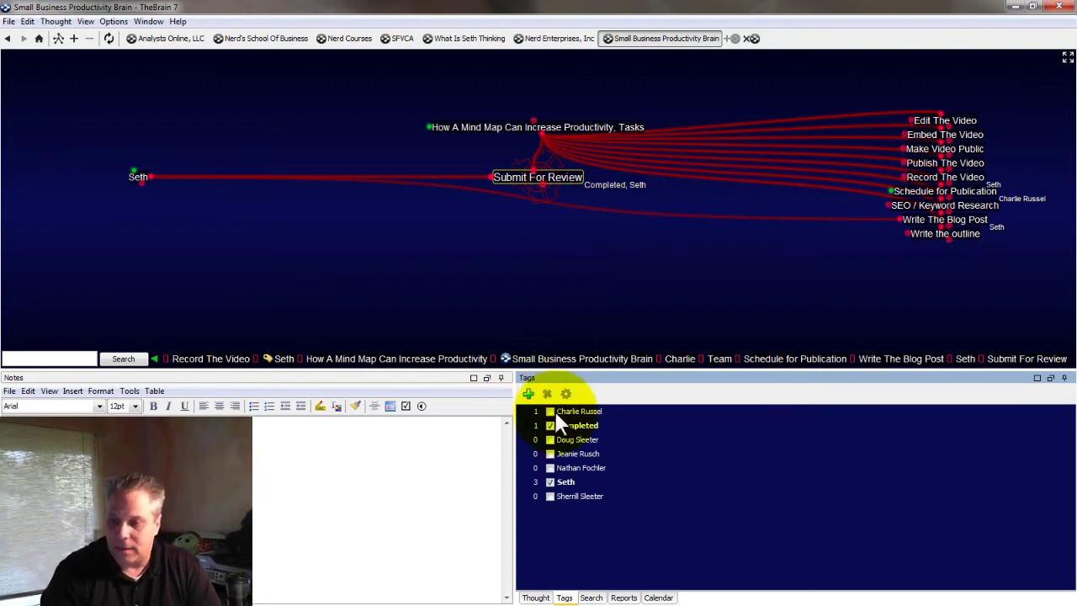
click(551, 482)
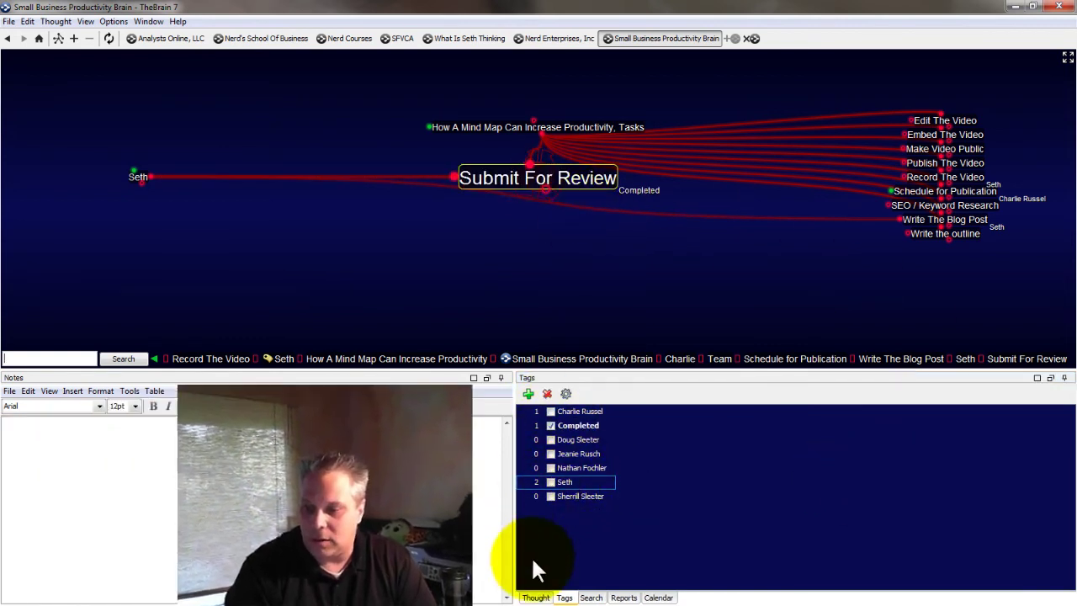
Write a note on Submit For Review reading 'Completed by' the capitalised team member's name and 7/2/13
click(529, 595)
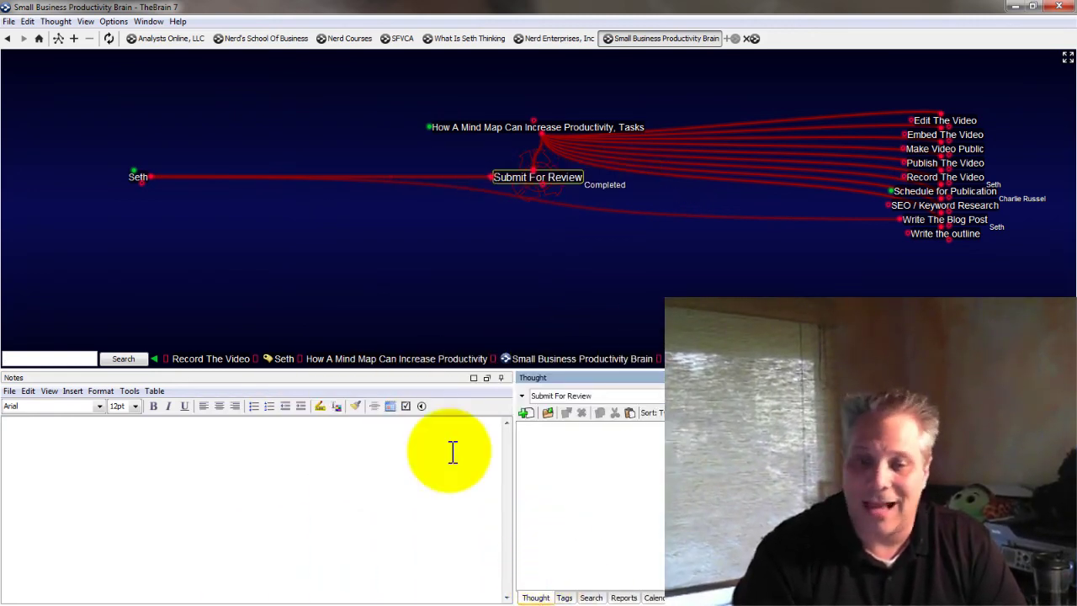
click(71, 449)
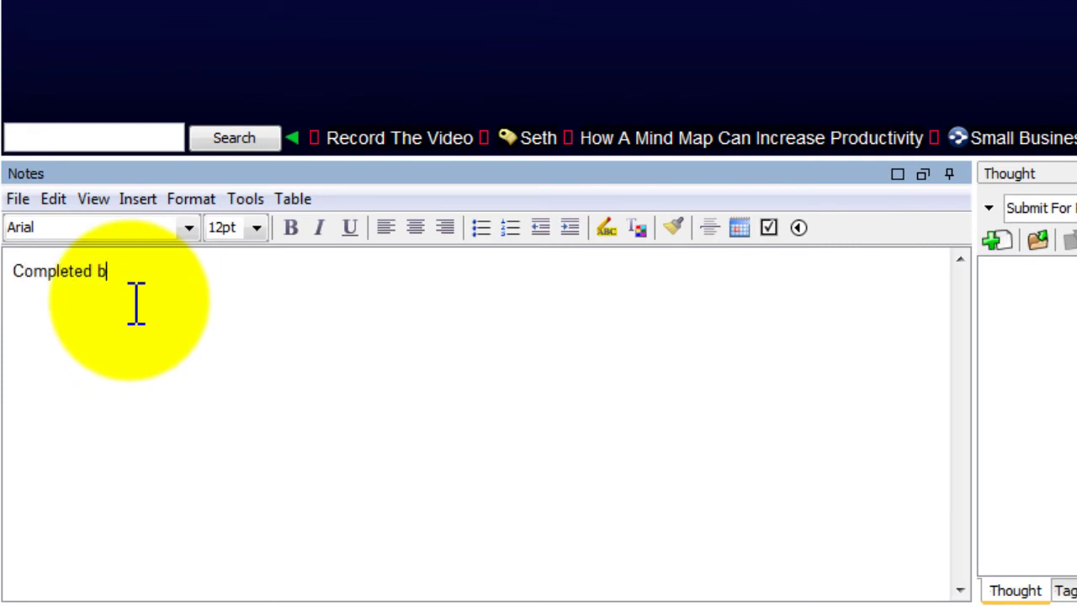
text(seth 7/2/13)
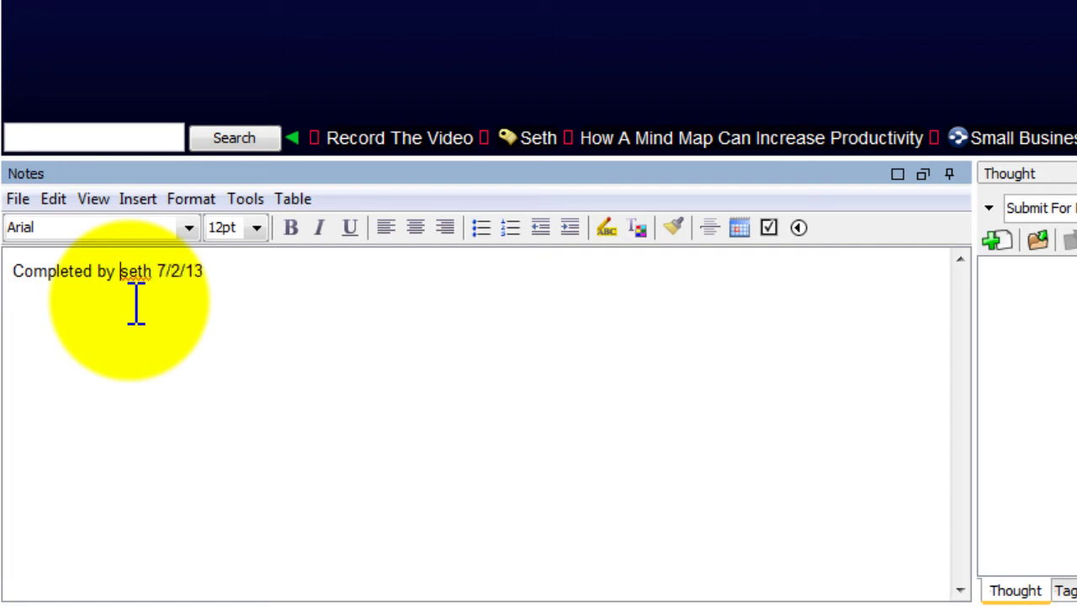
text(S)
click(222, 272)
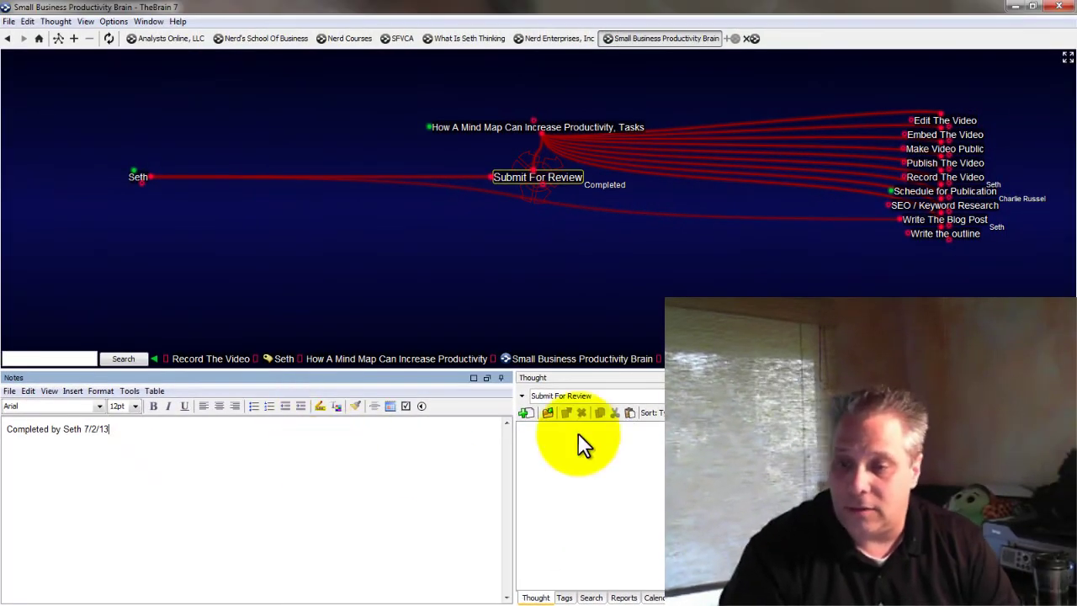
click(1008, 332)
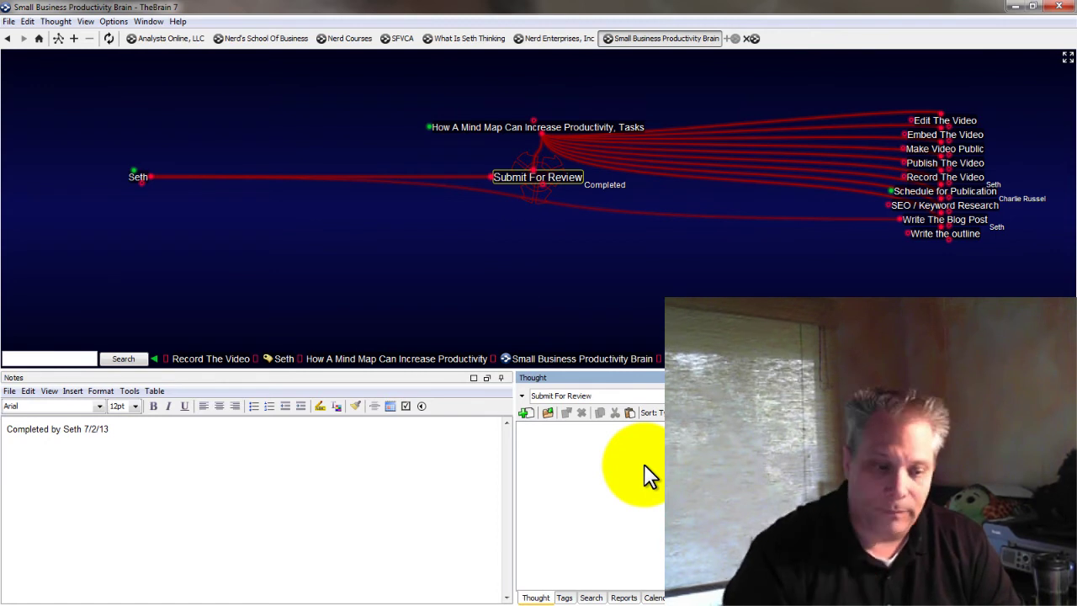
click(114, 427)
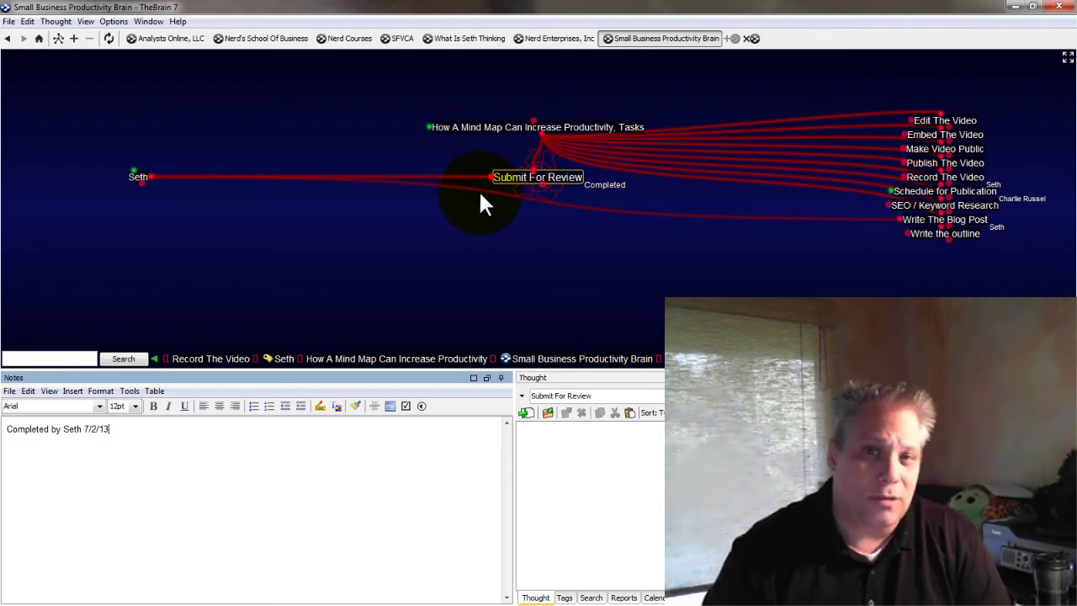
Go Home via How A Mind Map Can Increase Productivity to Small Business Productivity Brain and select Blog Post For Sleeter
click(38, 38)
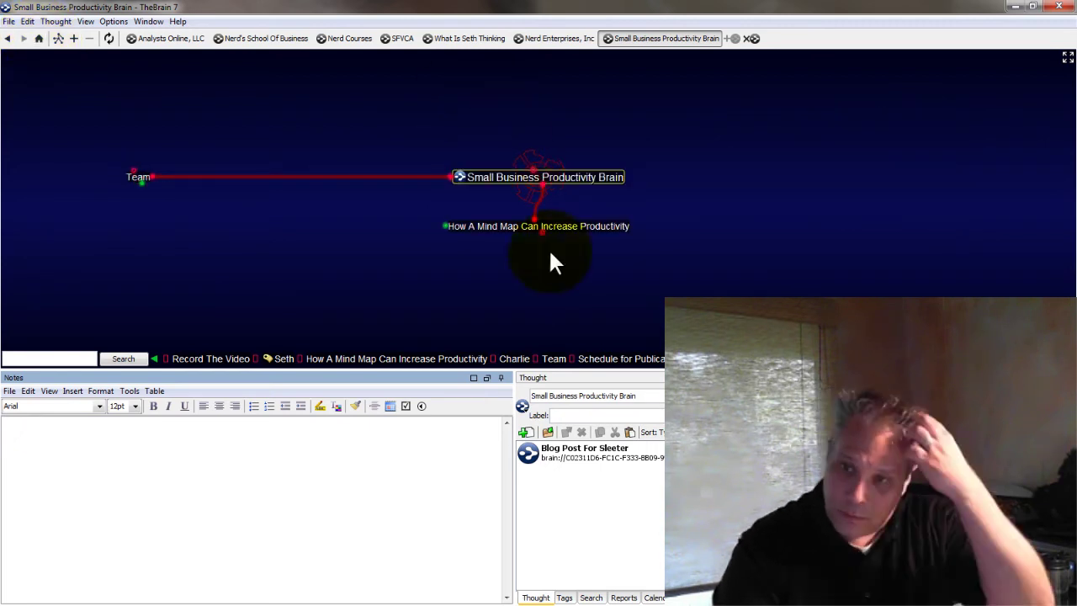
click(572, 226)
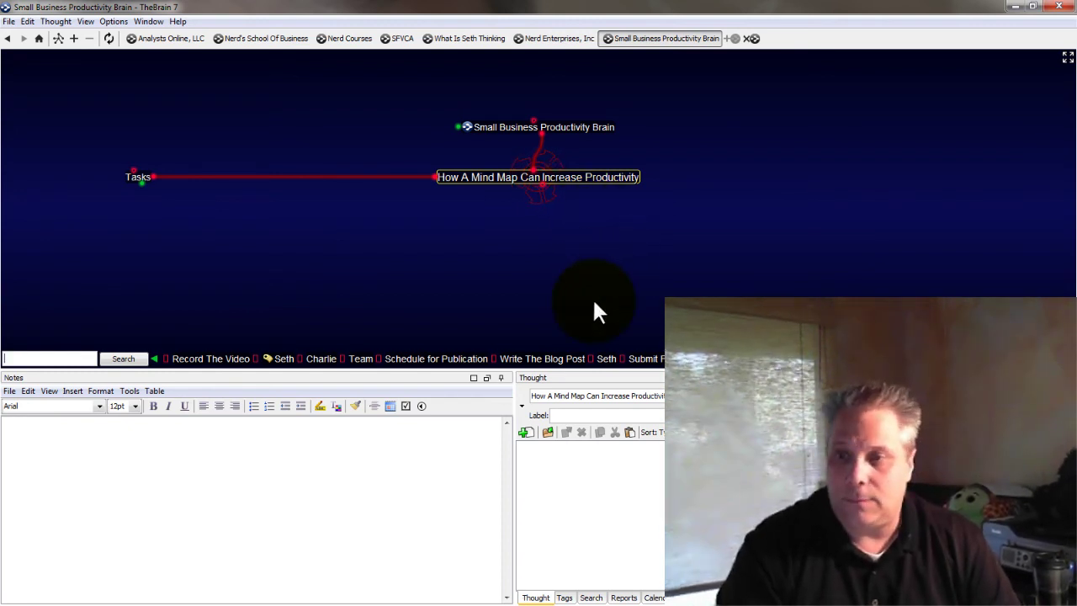
click(589, 140)
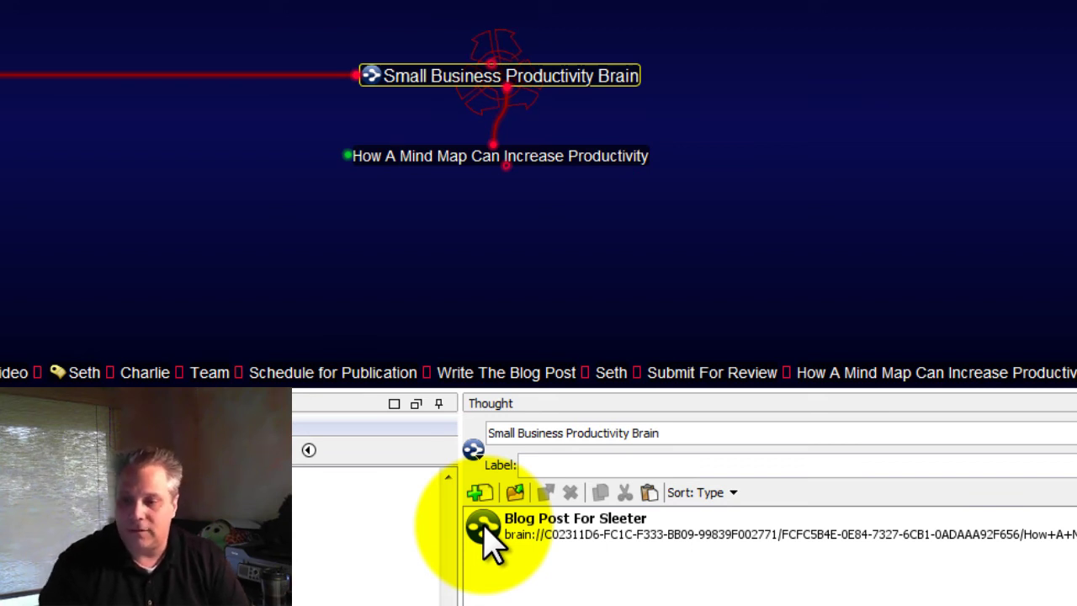
click(486, 529)
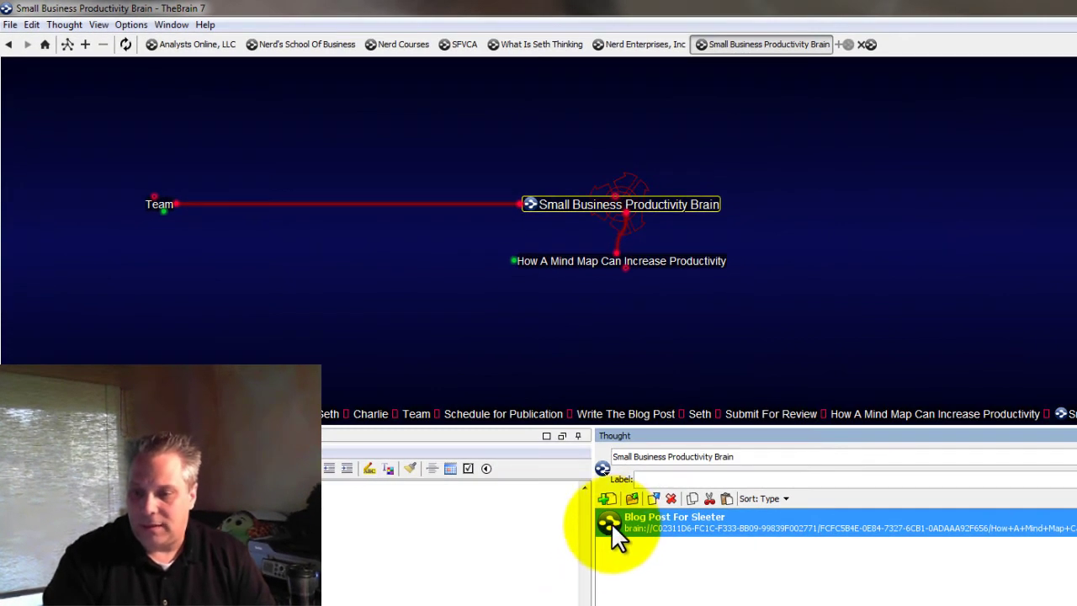
Follow the Blog Post For Sleeter brain link and select the keyword_ideas_20130702_0523846.csv attachment
double_click(610, 522)
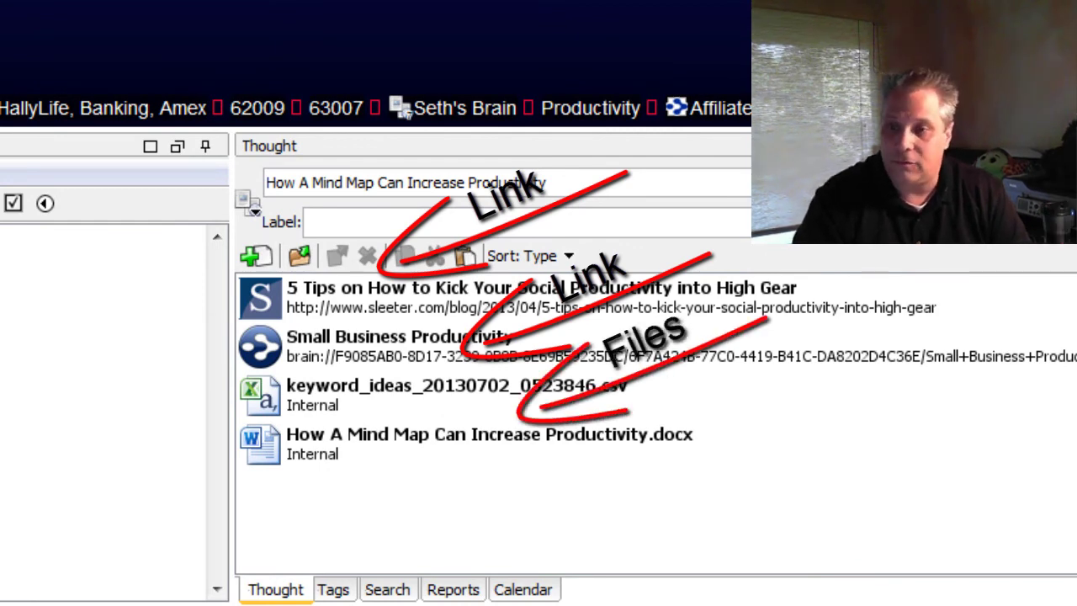
click(271, 407)
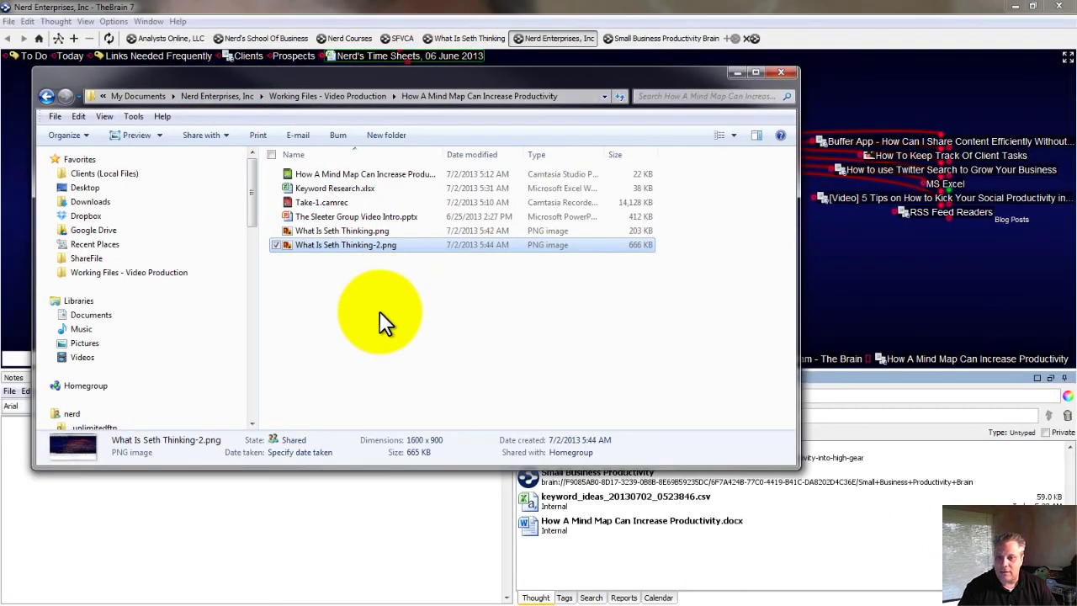
Drag Keyword Research.xlsx from the Explorer folder into the thought's attachment list
click(381, 310)
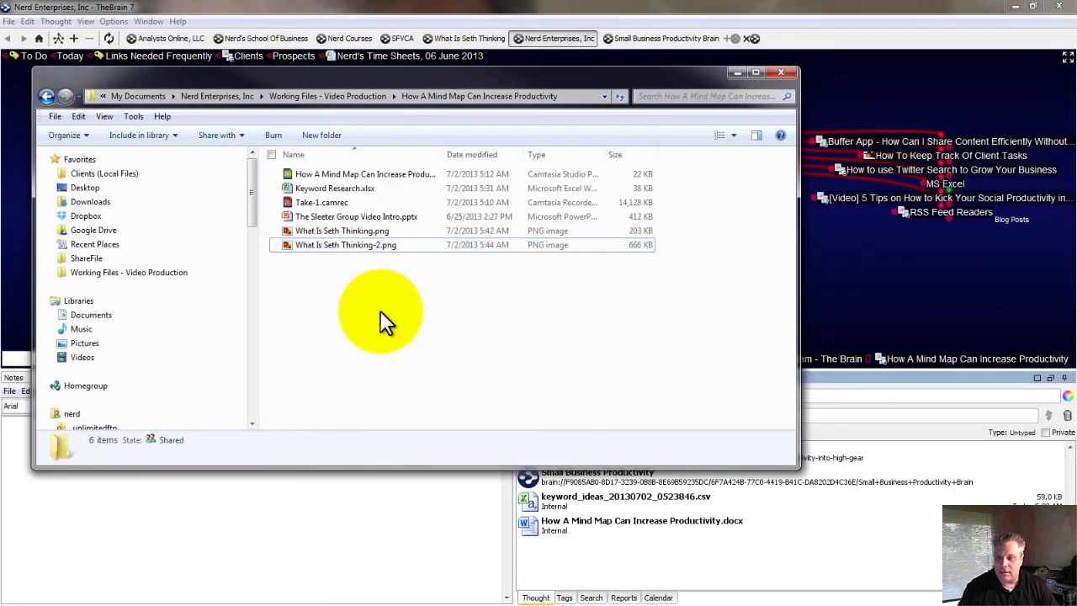
drag(492, 77, 459, 107)
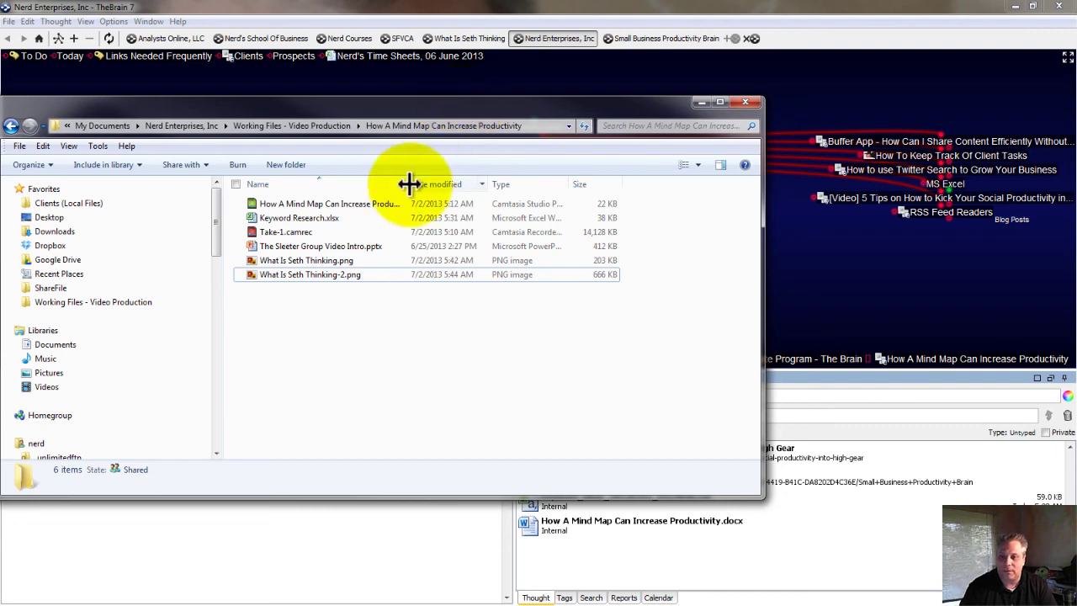
drag(409, 183, 491, 184)
click(285, 217)
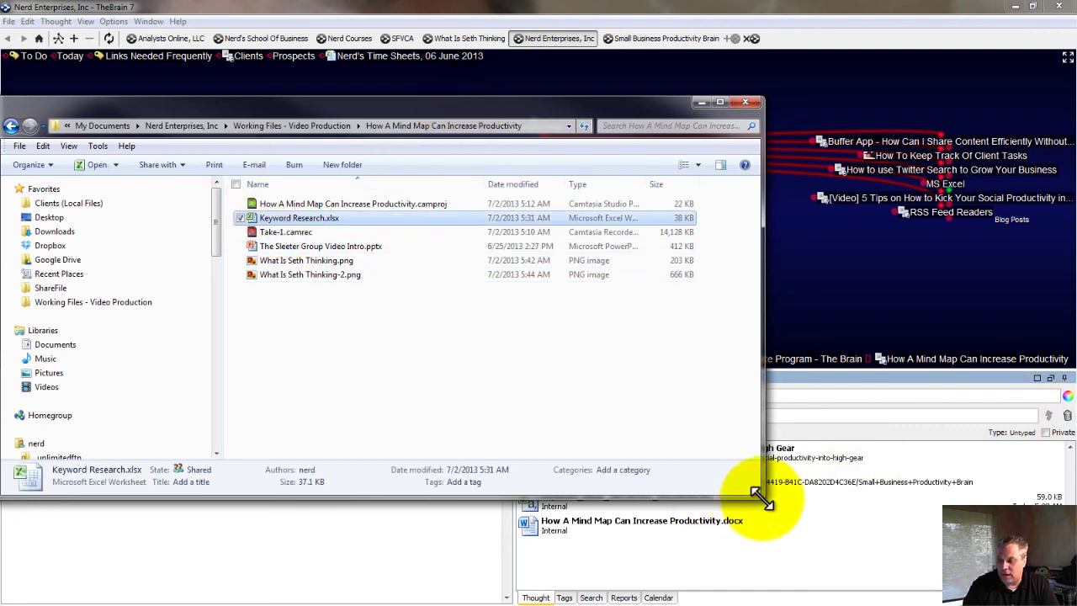
drag(761, 496, 563, 446)
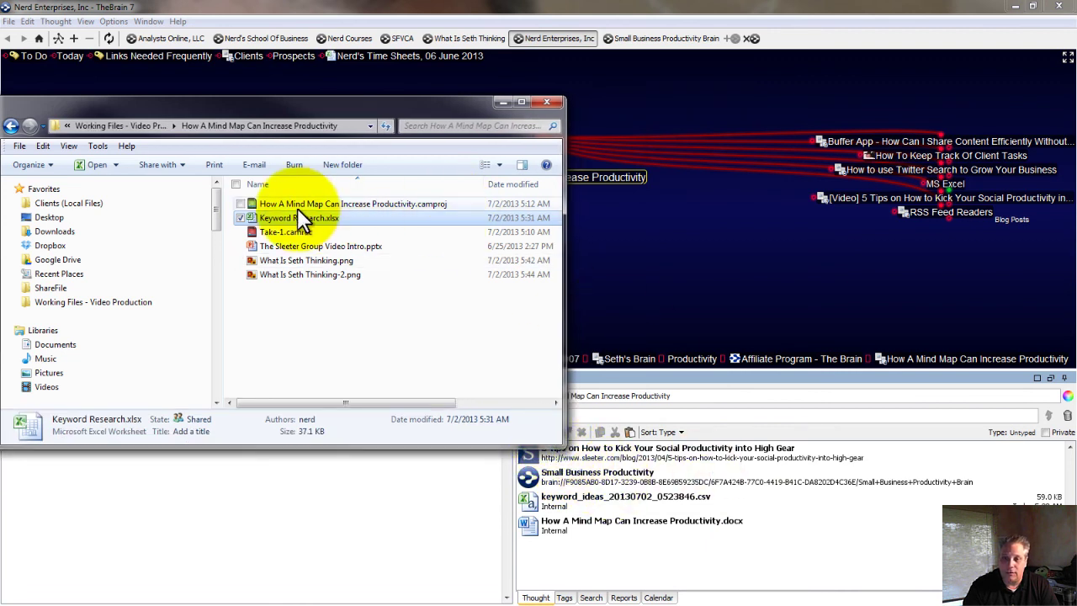
drag(275, 215, 654, 555)
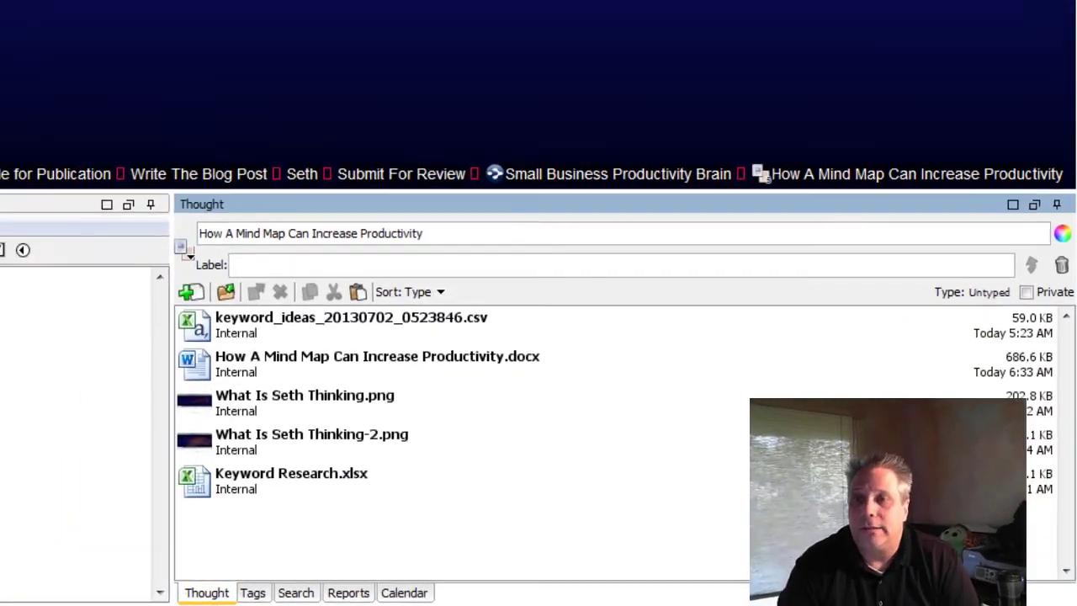